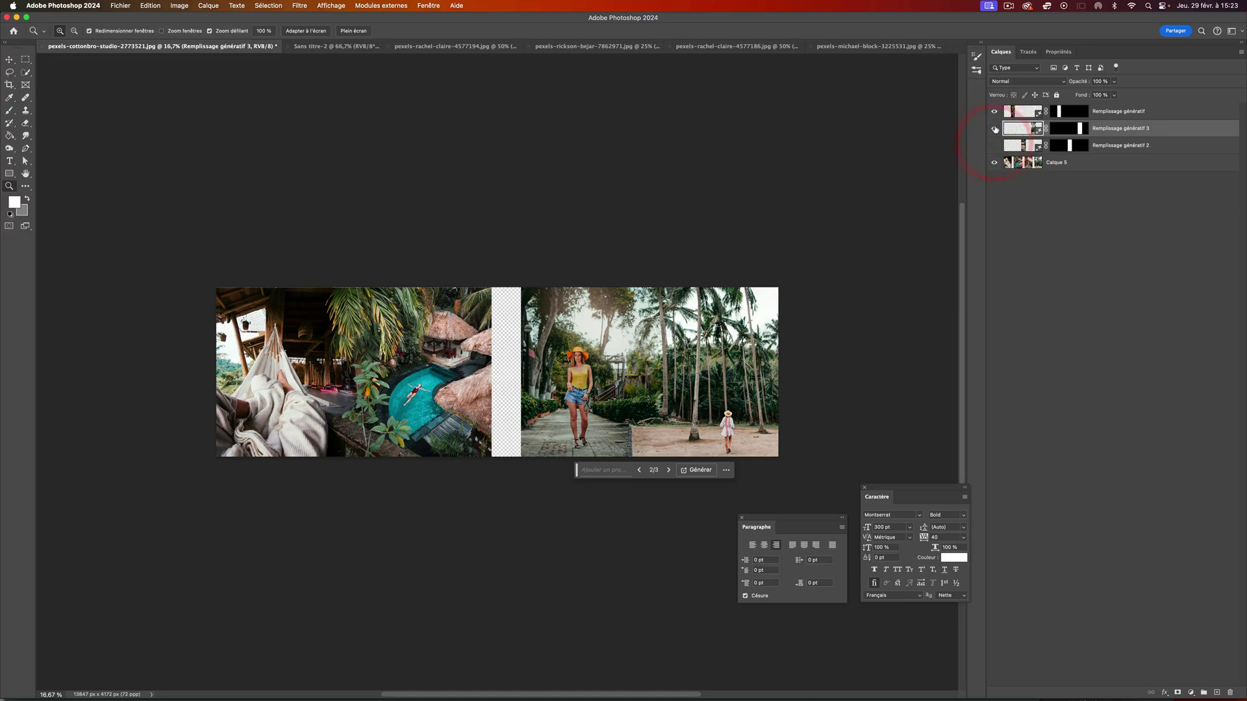
Step: Hide the Remplissage génératif 3 and Remplissage génératif layers to expose the gaps between the four photos
left_click(994, 128)
left_click(994, 111)
left_click(9, 59)
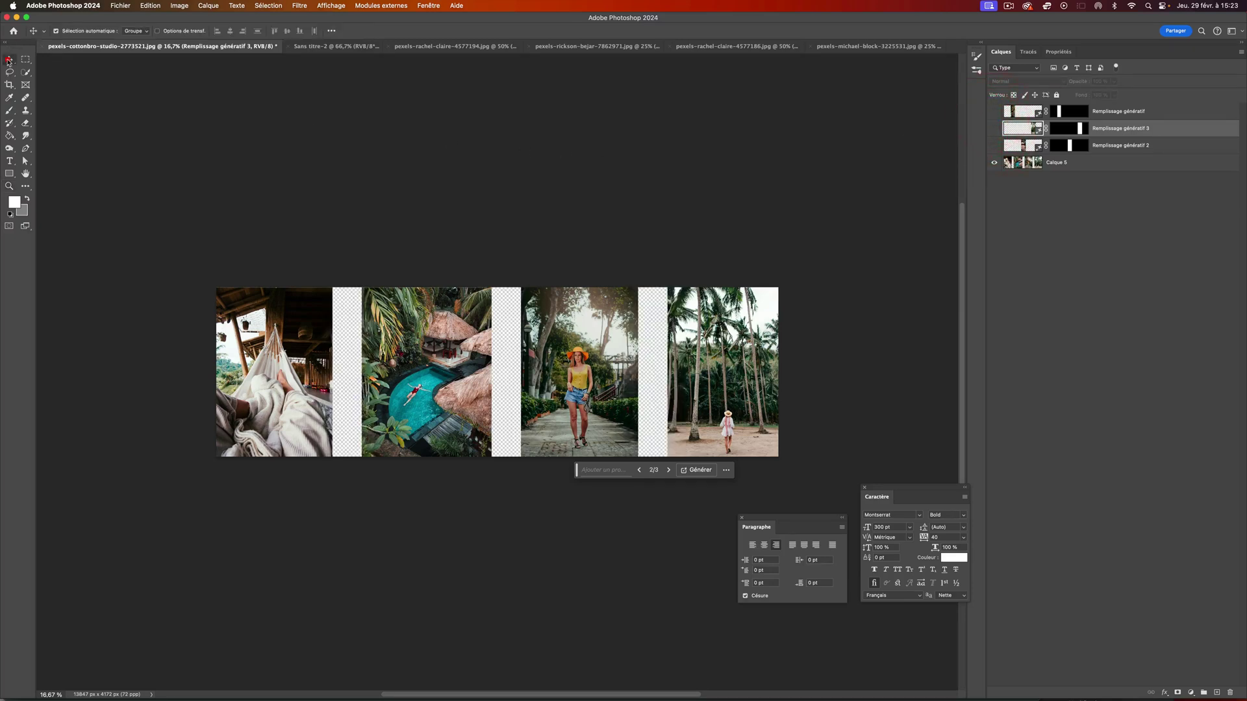
Step: Look through the open source photos and bring up the hammock photo
left_click(431, 47)
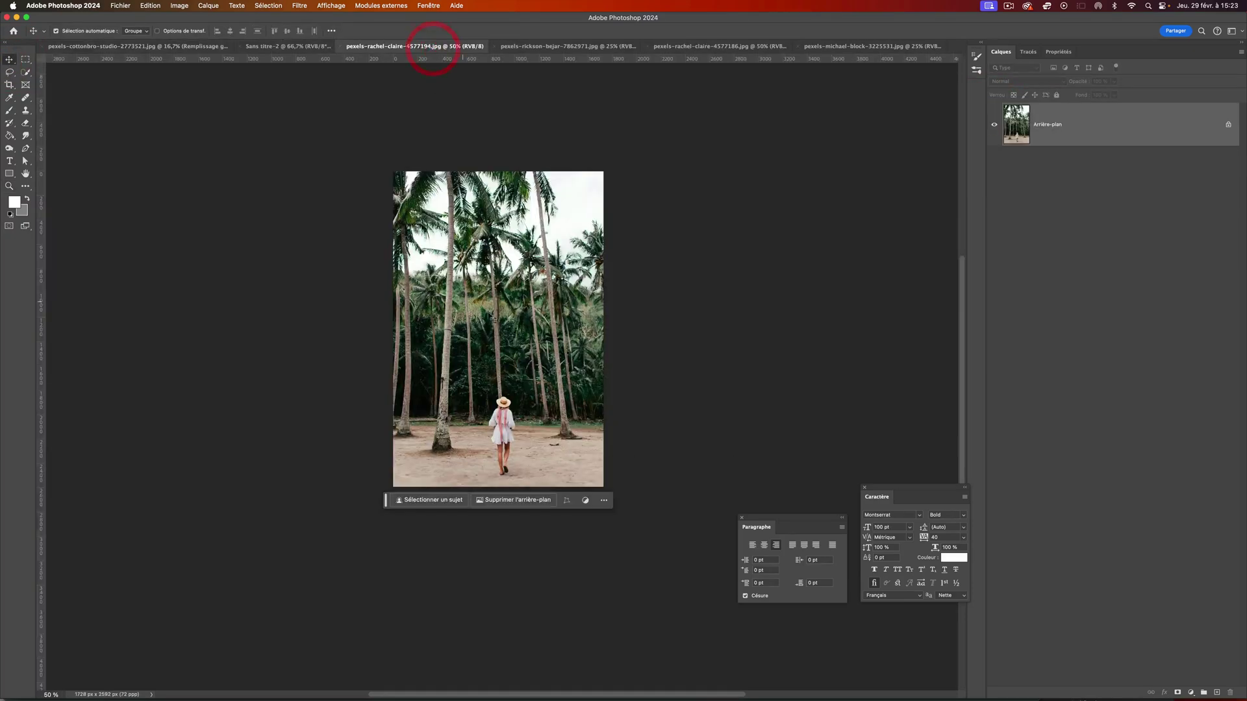
left_click(532, 48)
left_click(673, 48)
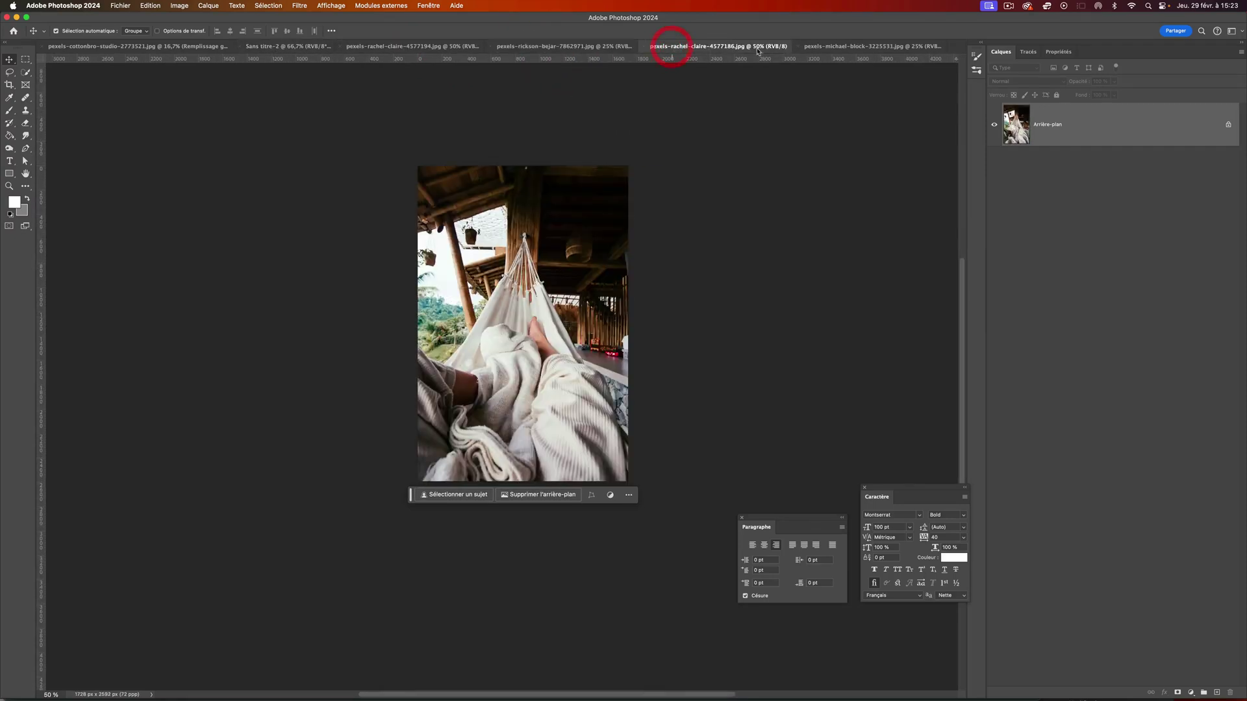
key("c")
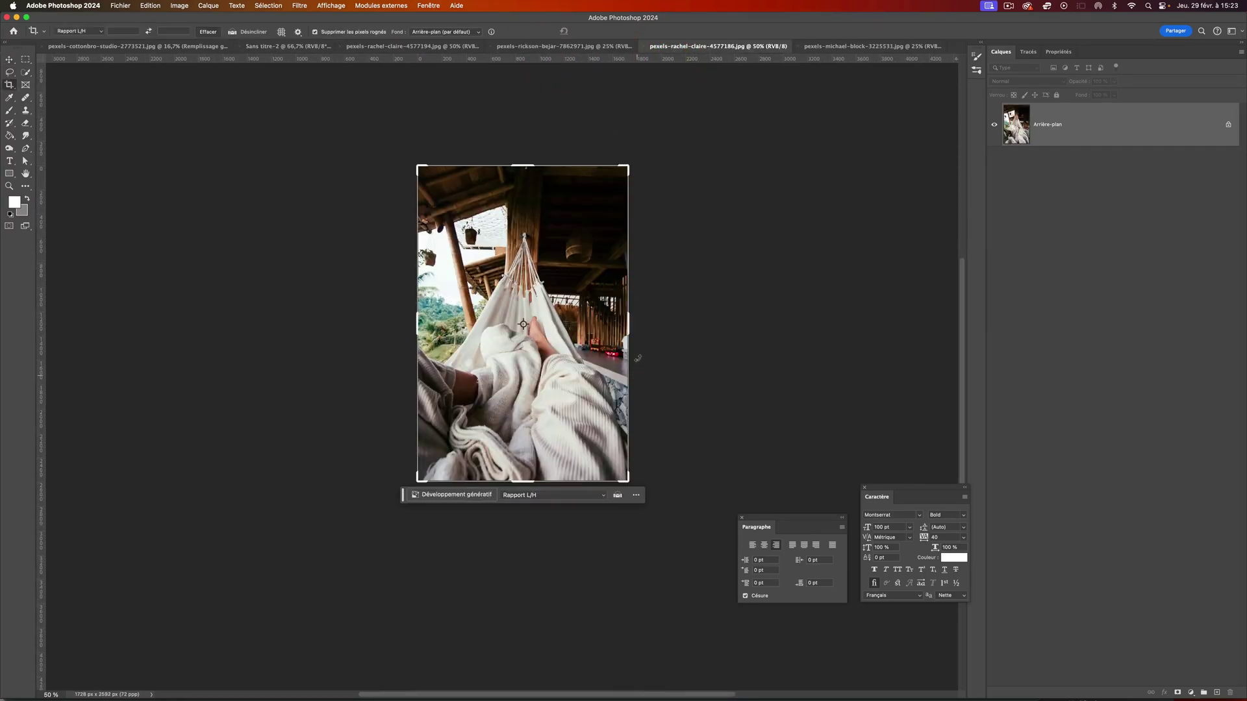
left_click_drag(630, 331, 947, 334)
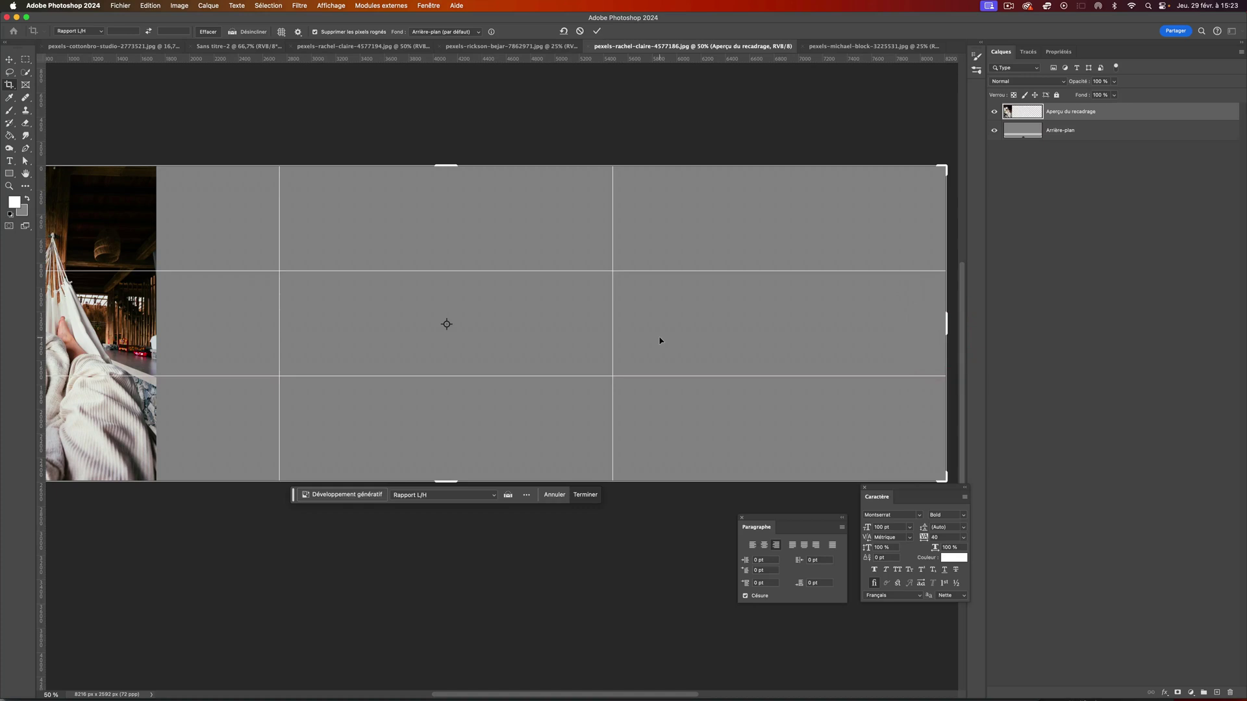
key("super+z")
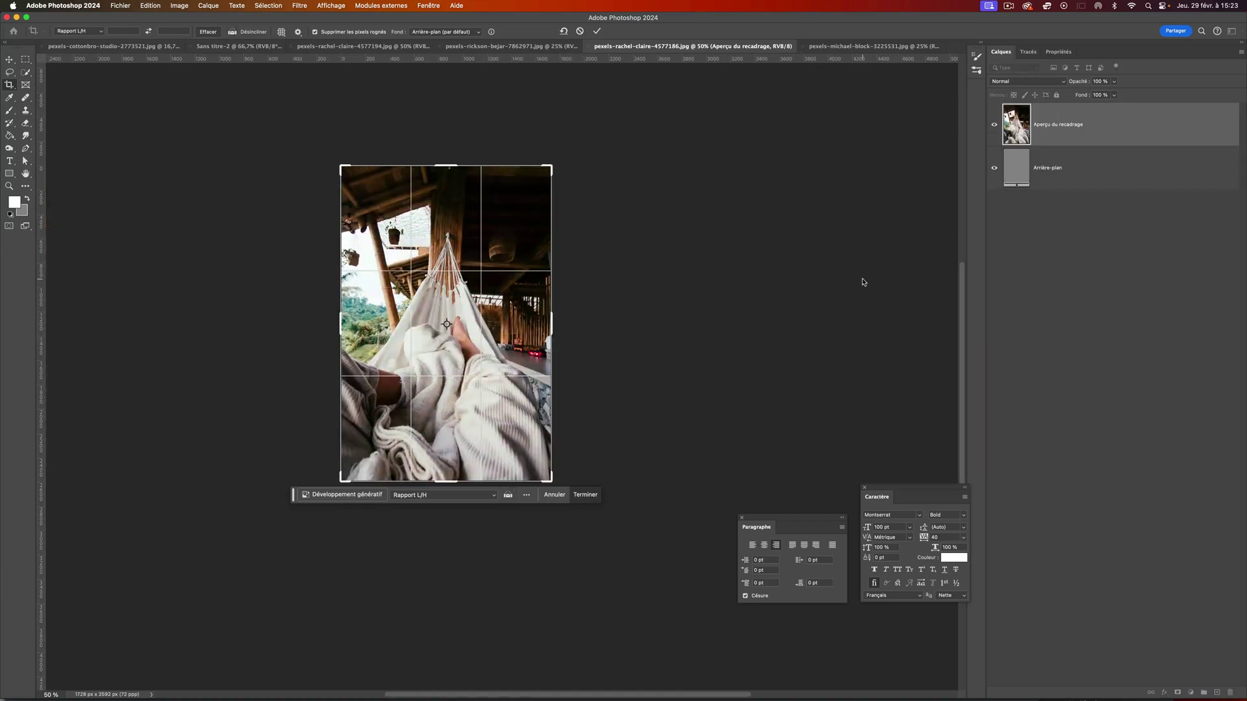
left_click(1146, 185)
Step: Unlock the hammock photo's background layer and crop outward to the right, extending the canvas to about 8000 px wide
left_click(1225, 120)
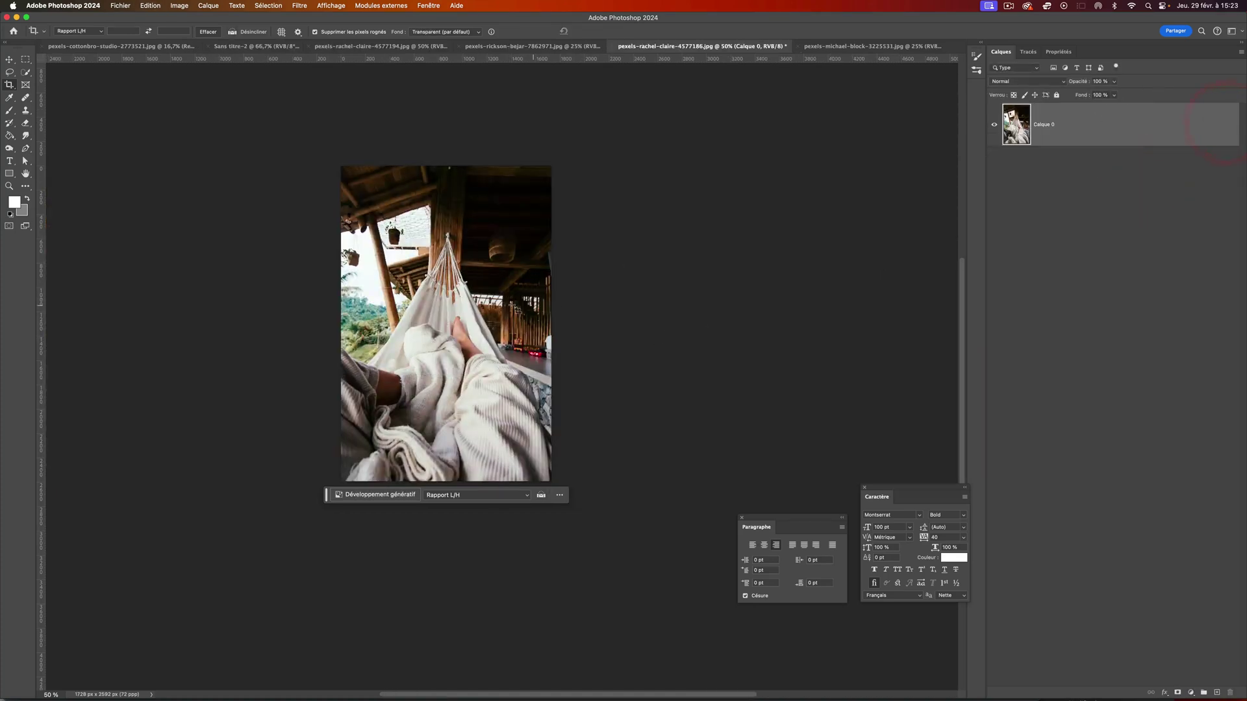
left_click(557, 325)
left_click_drag(557, 325, 934, 302)
key("Return")
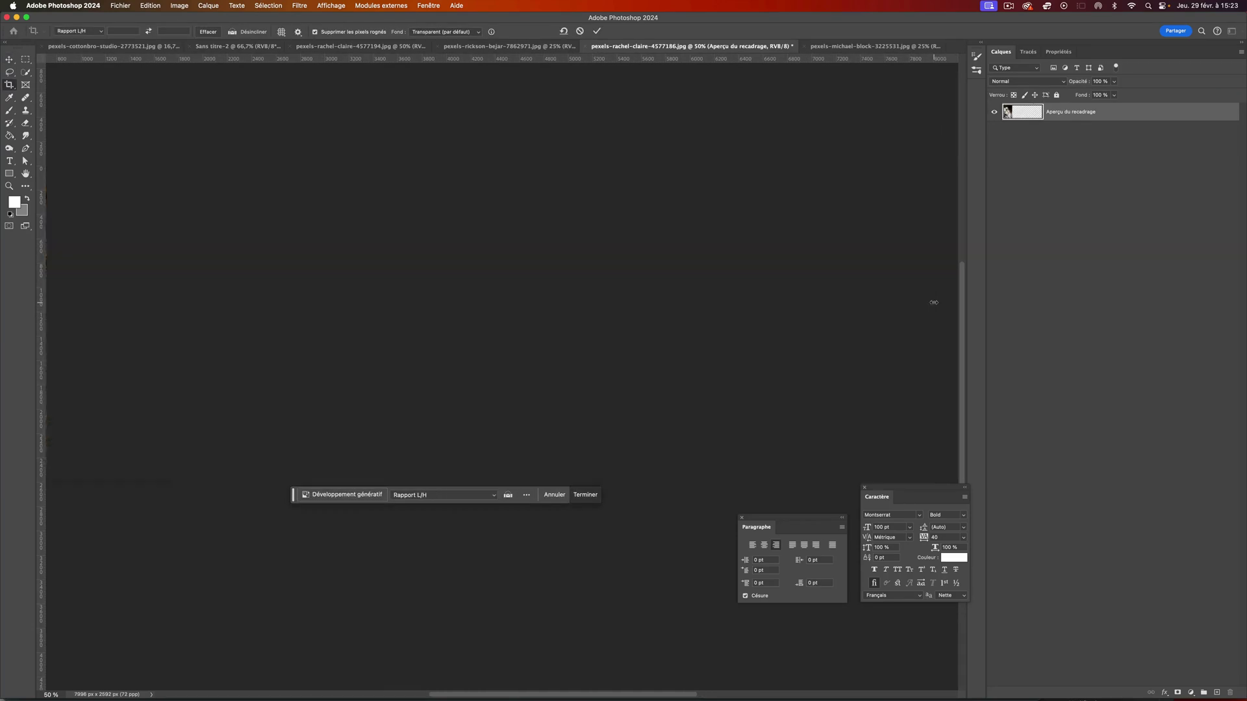
Step: Copy the pool photo from its own document into the empty area of the extended hammock canvas
key("z")
left_click(575, 337, "alt")
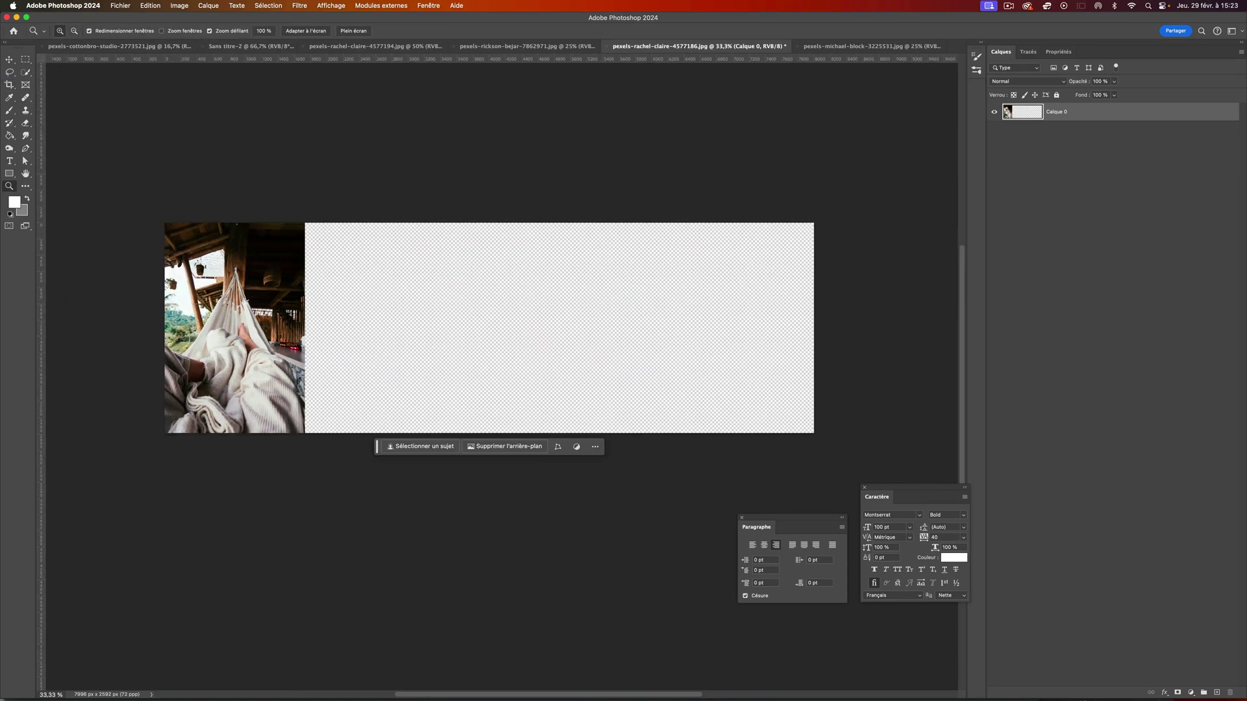
left_click(8, 61)
left_click(844, 46)
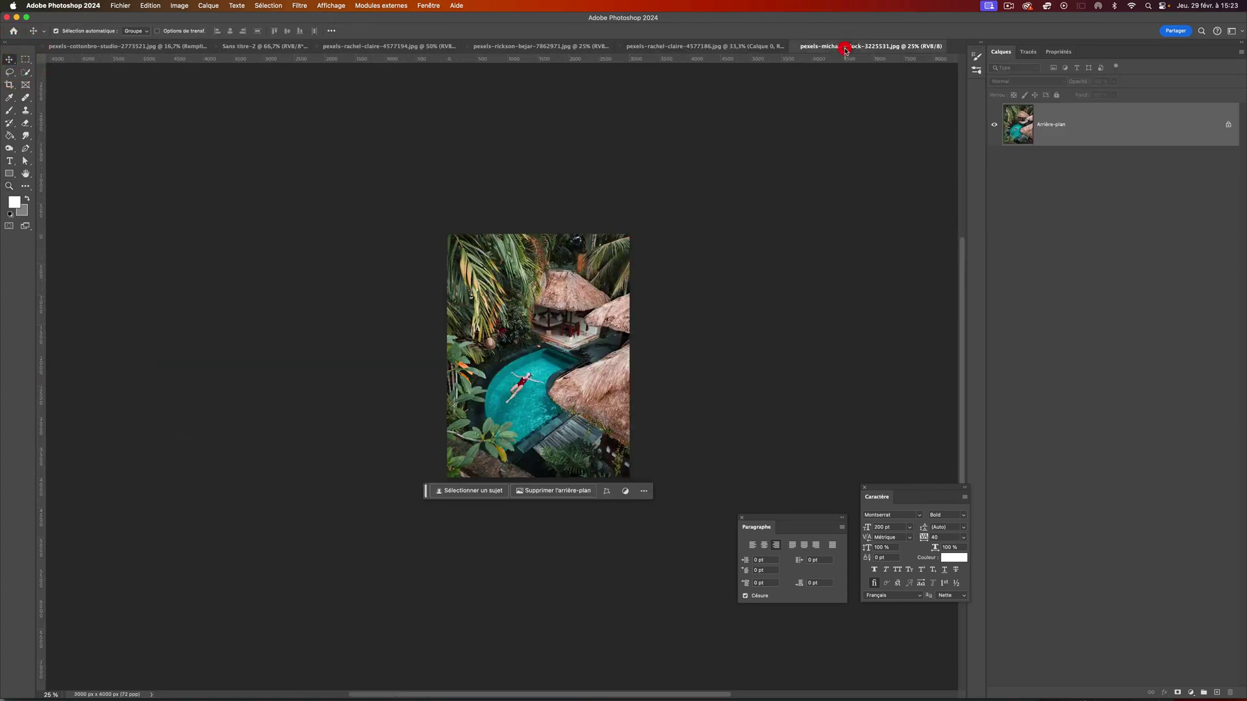
left_click_drag(574, 300, 538, 304)
Step: Scale the pool photo down to roughly the canvas height and place it beside the hammock photo, leaving a narrow gap
key("super+t")
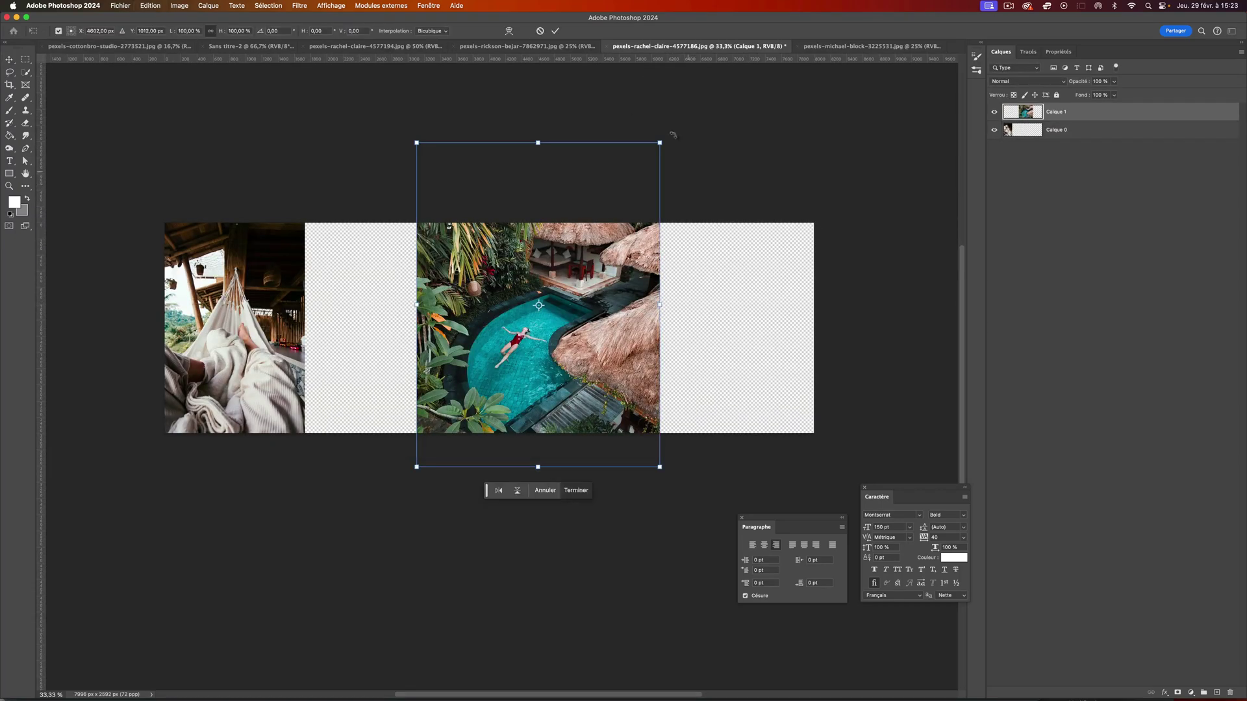
left_click_drag(661, 142, 593, 230)
left_click_drag(567, 242, 462, 257)
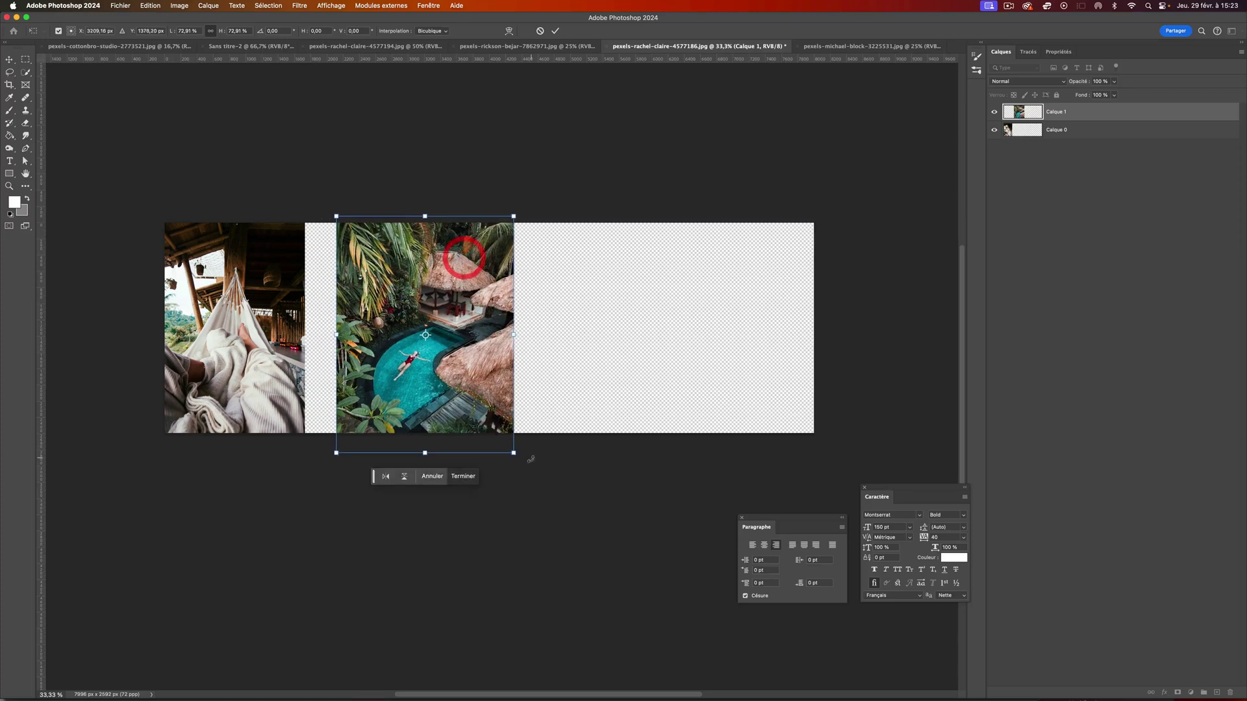
left_click_drag(514, 454, 469, 411)
key("Return")
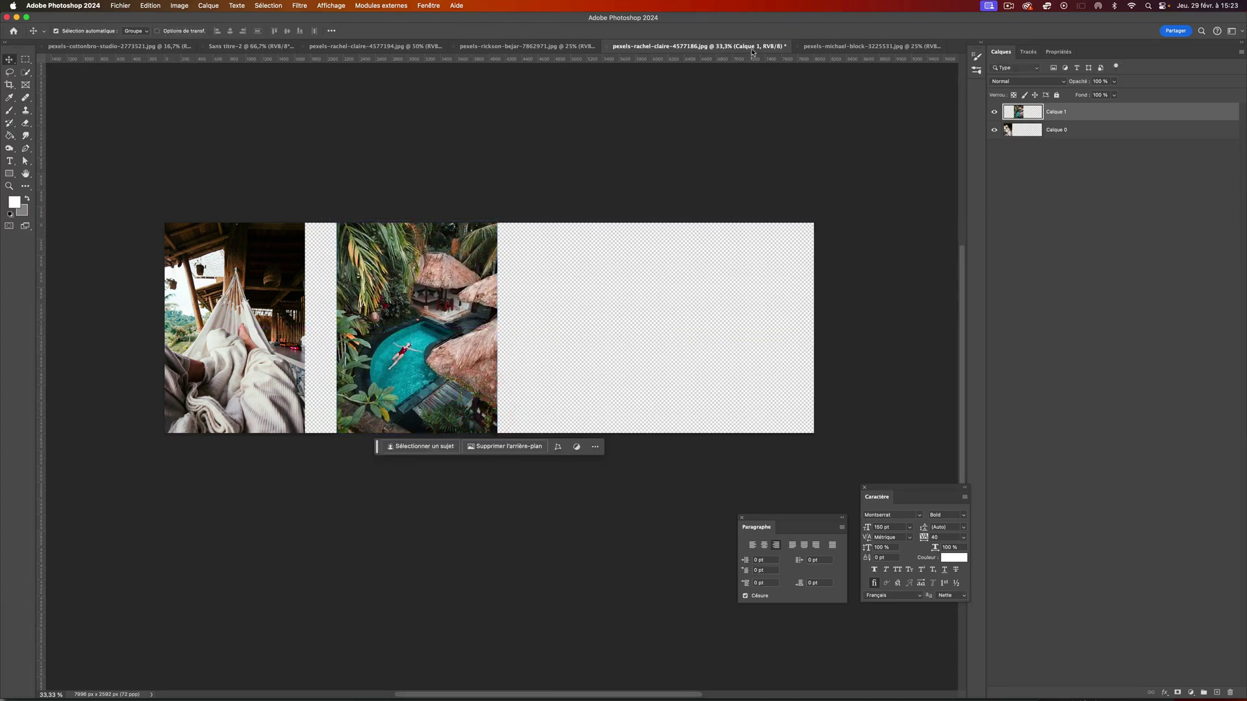
Step: Add the photo of the woman in the orange hat, scale it to the canvas height and place it right of the pool photo with a gap
left_click_drag(737, 46, 632, 337)
key("super+t")
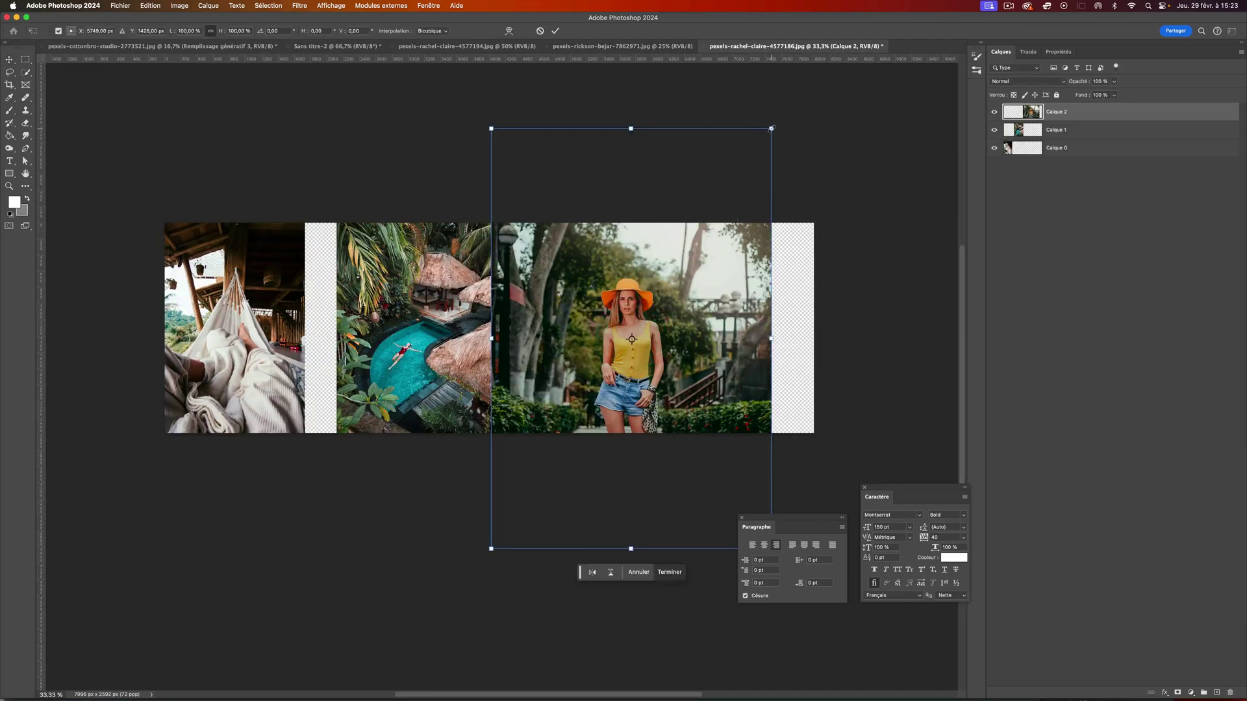
left_click_drag(771, 128, 649, 315)
left_click_drag(590, 355, 625, 260)
left_click_drag(682, 460, 656, 434)
key("Return")
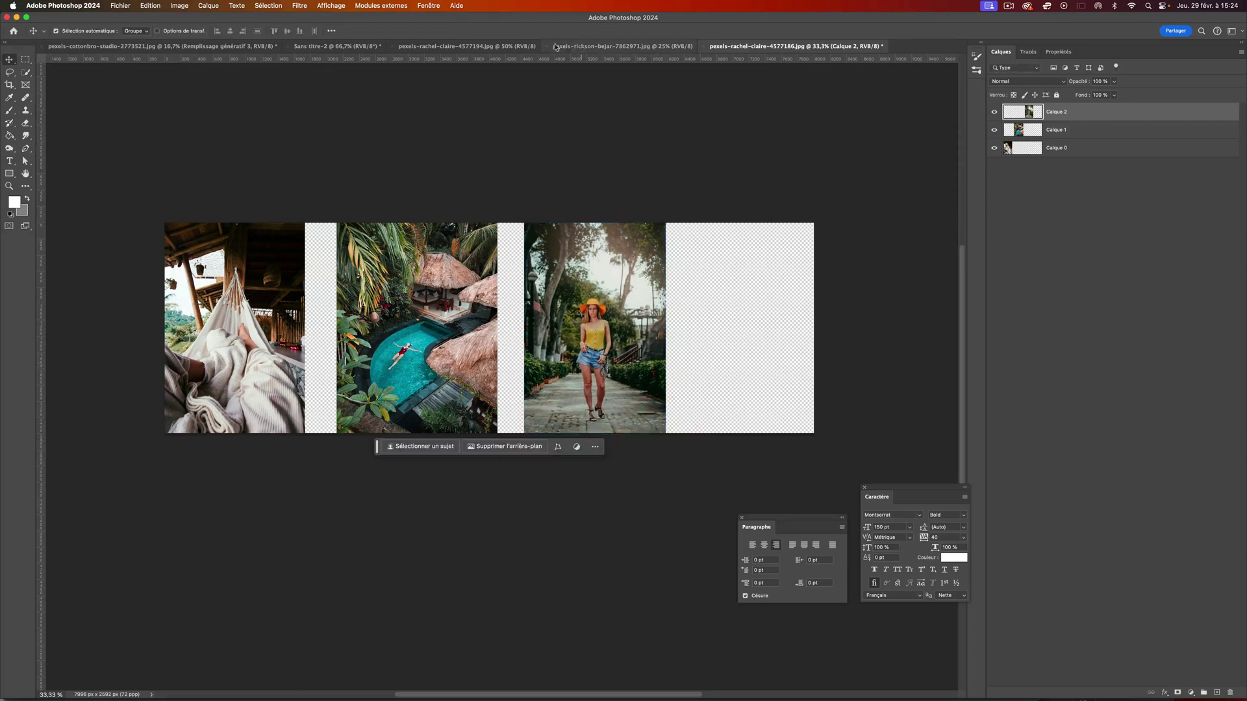
Step: Add the palm tree photo at the canvas's right end and shift the two middle photos to leave similar gaps between all four
left_click(504, 47)
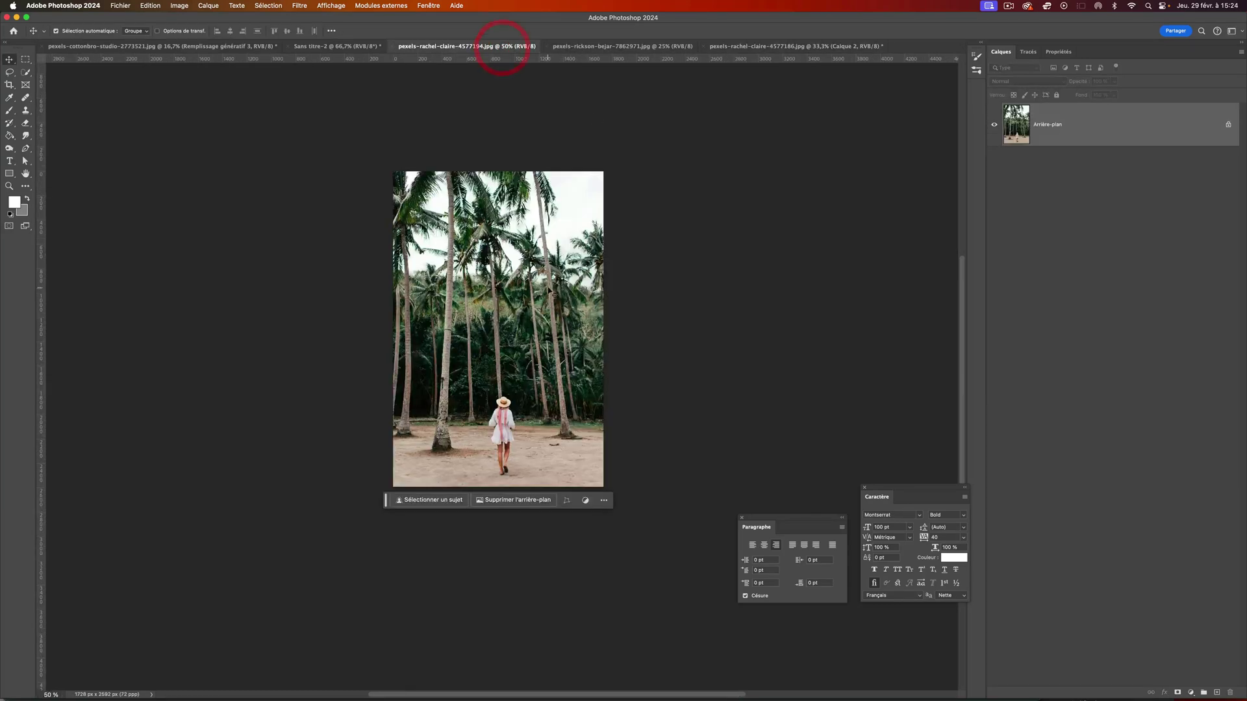
left_click_drag(500, 293, 737, 317)
left_click_drag(455, 298, 447, 298)
left_click_drag(606, 289, 586, 308)
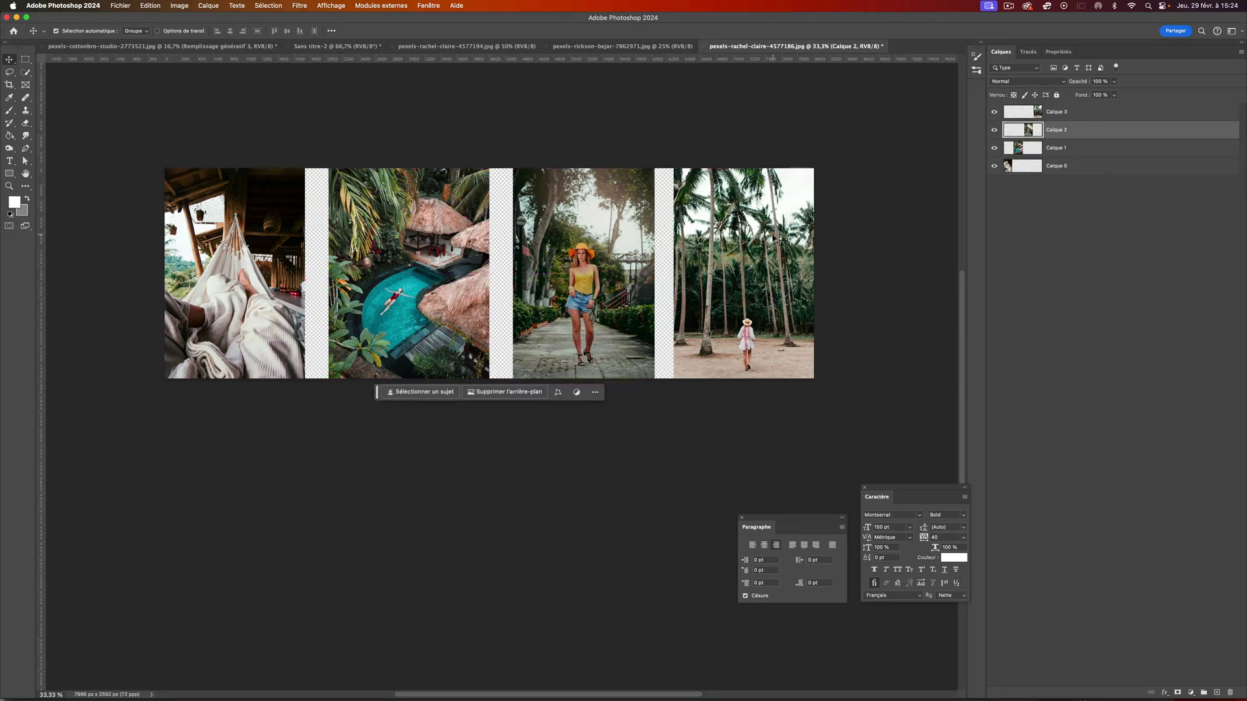
Step: Select the hammock and pool layers and make a full-height rectangular selection over their gap, overlapping both photos slightly
left_click(270, 214)
left_click(382, 218, "shift")
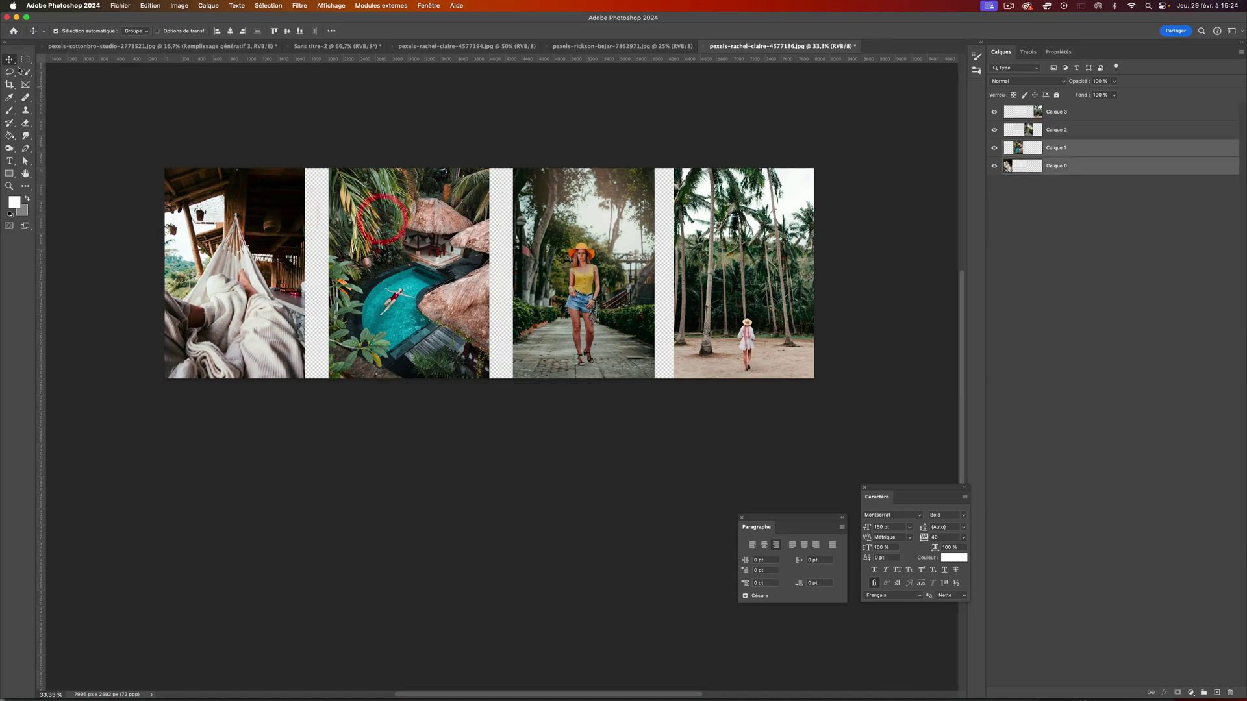
left_click(25, 59)
left_click_drag(293, 168, 341, 385)
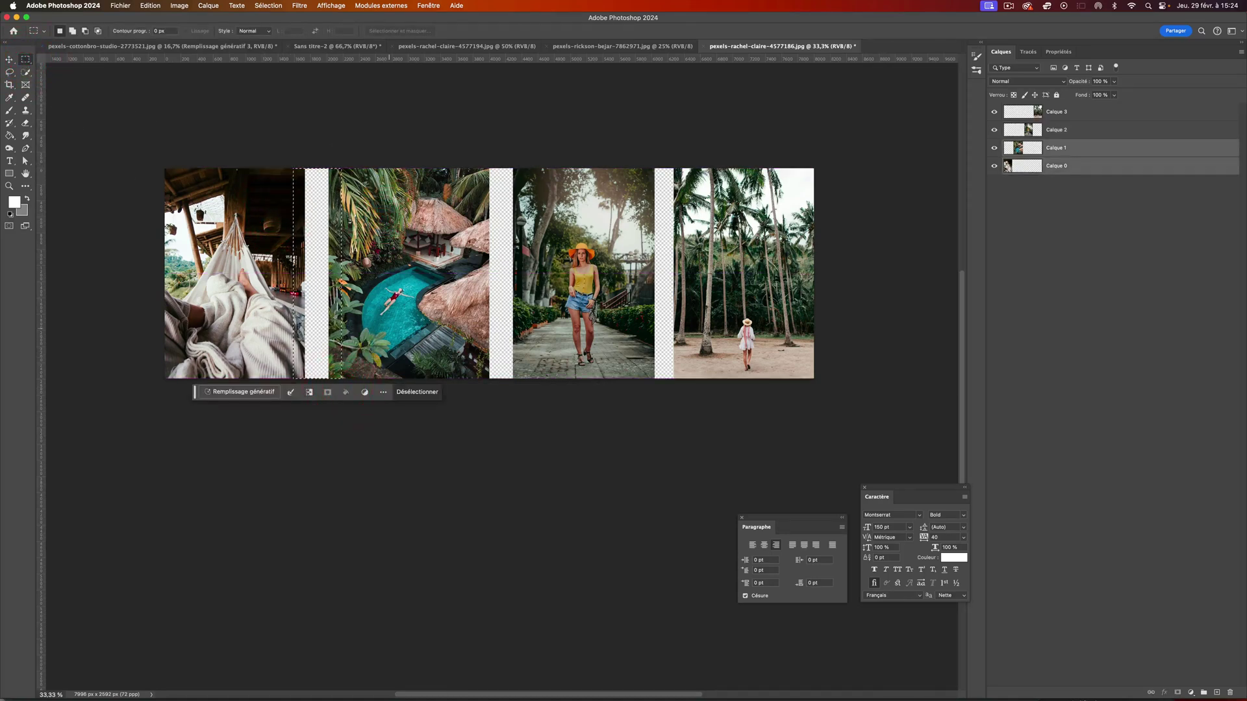
Step: Run Generative Fill on the selected gap between the hammock and pool photos with an empty prompt
left_click(423, 6)
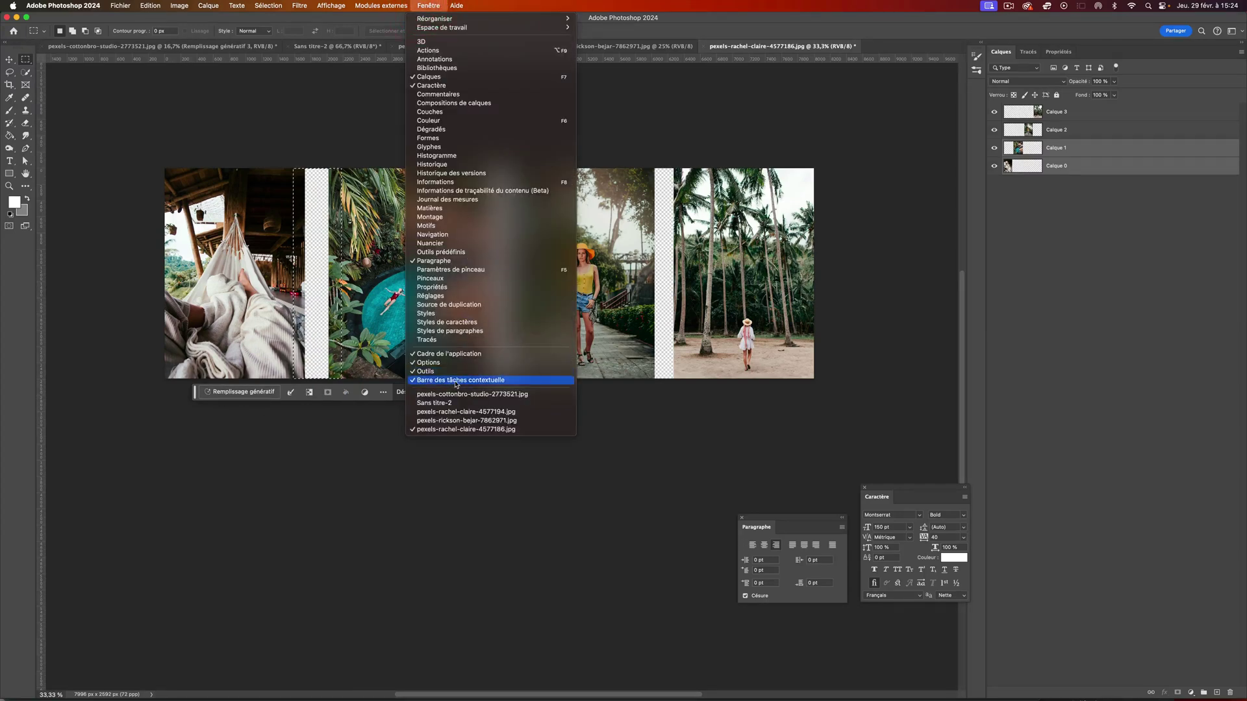
left_click(242, 393)
left_click(240, 391)
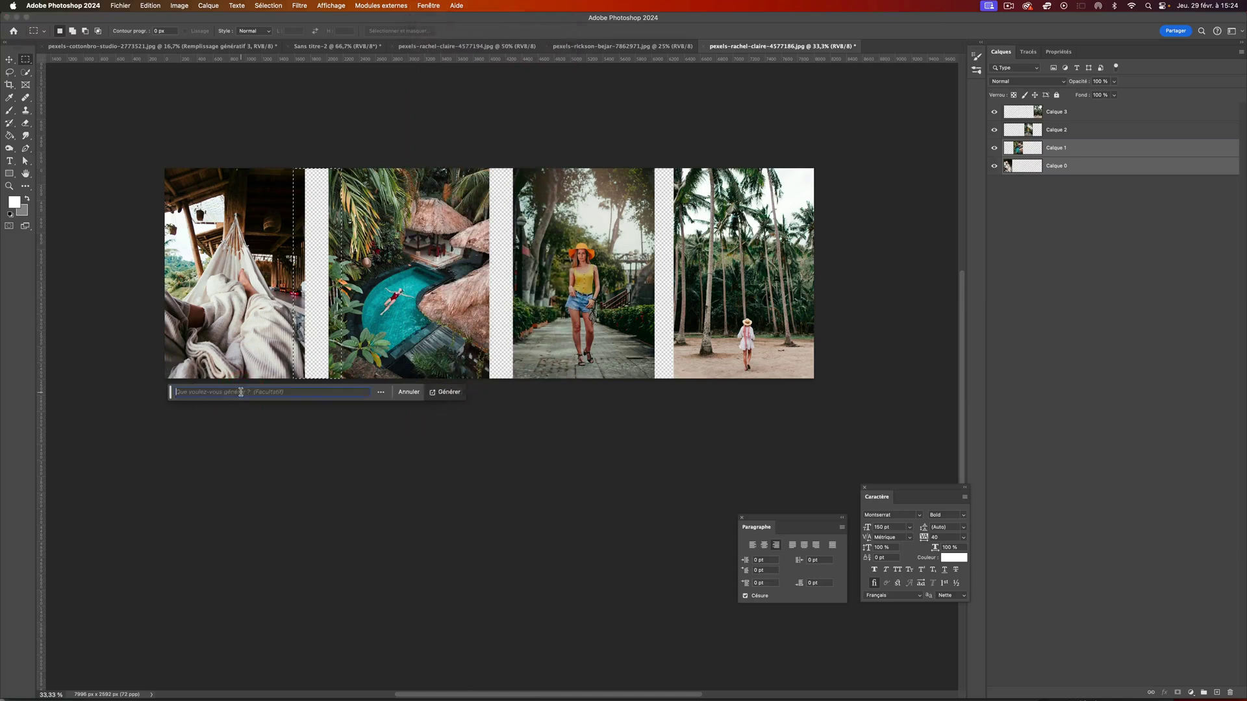
left_click(448, 393)
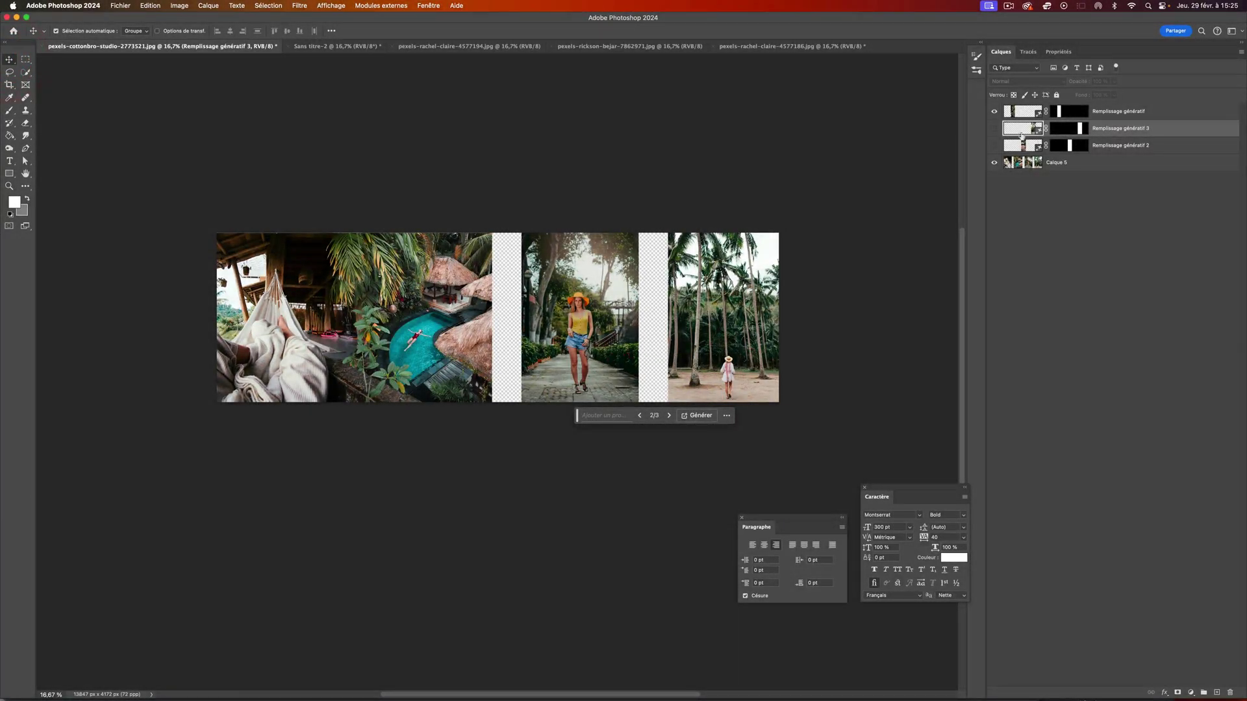
Step: Show the Remplissage génératif 3 and Remplissage génératif 2 layers and move the contextual task bar clear of the panorama
left_click(994, 129)
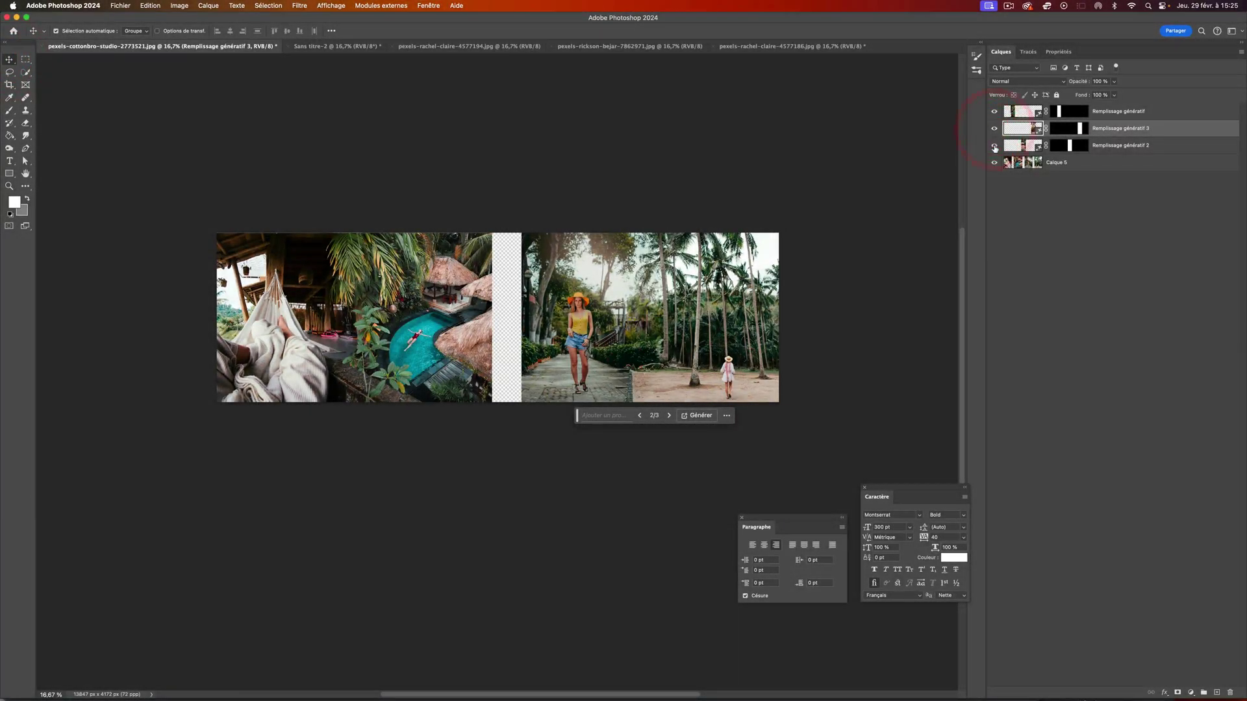
left_click(994, 146)
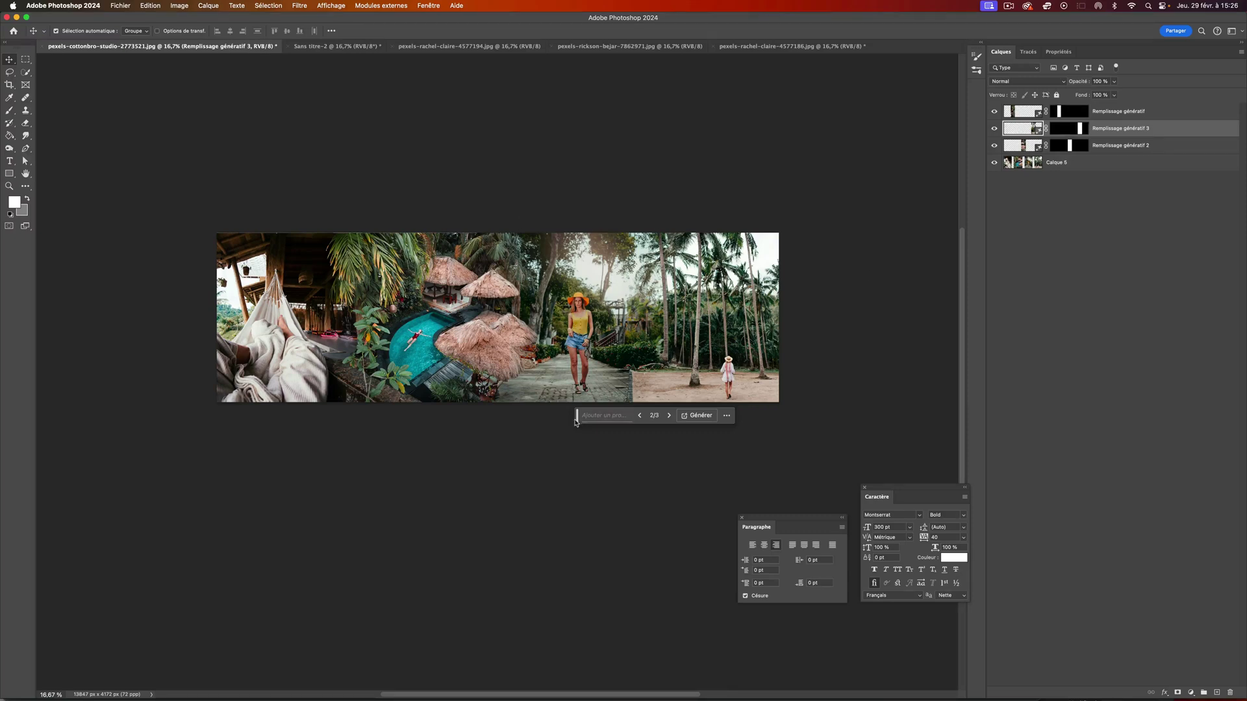
left_click_drag(577, 419, 497, 482)
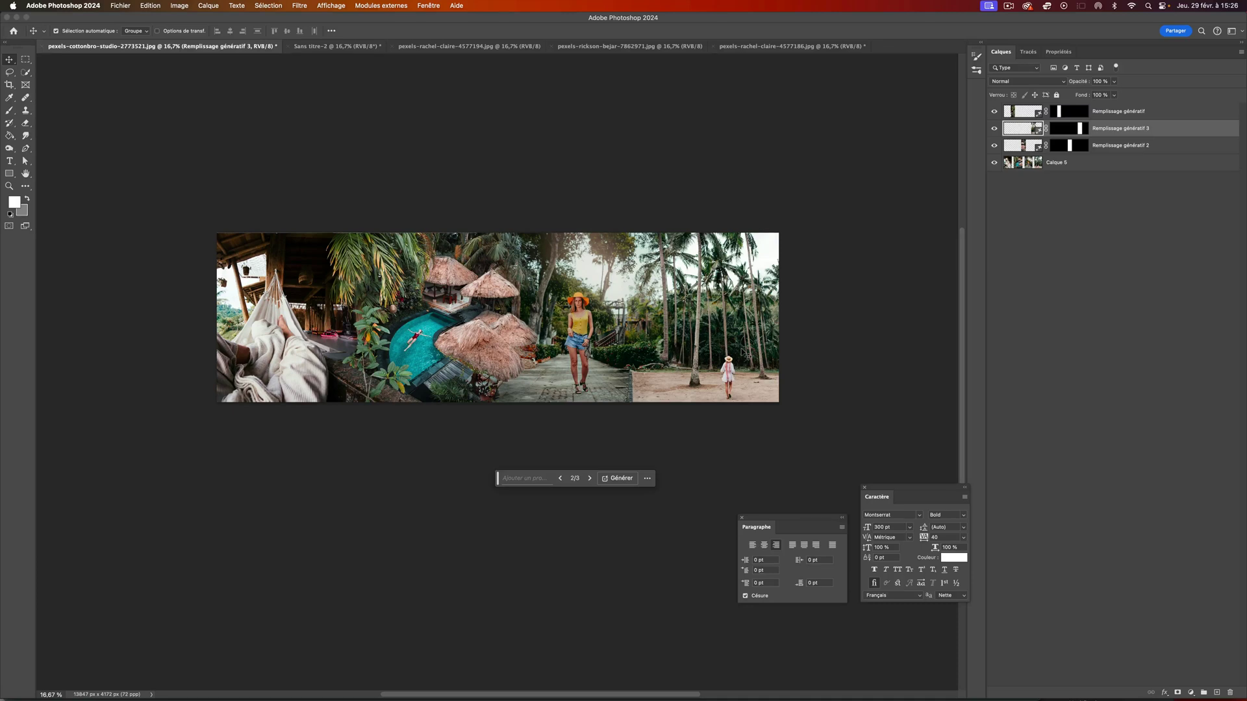
Step: Create a new document 4320 px wide by 1080 px high at 72 pixels per inch with a white background
left_click(127, 11)
left_click(128, 19)
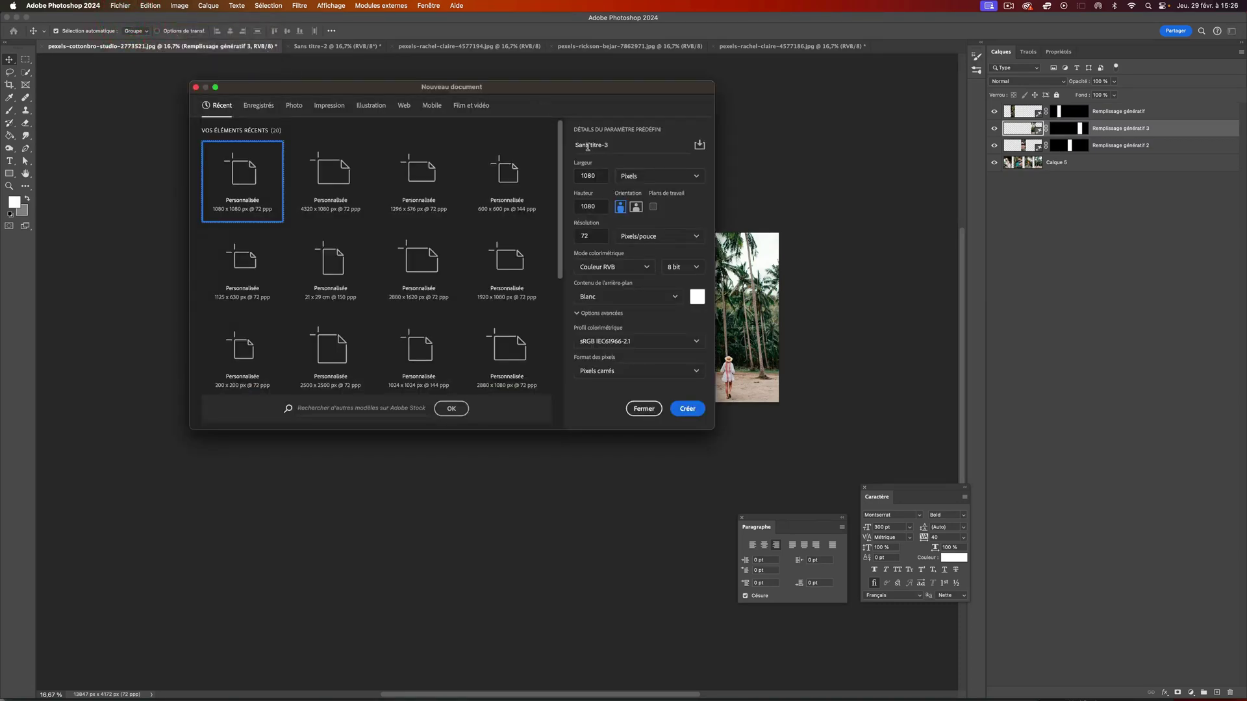
left_click(602, 174)
left_click(565, 174)
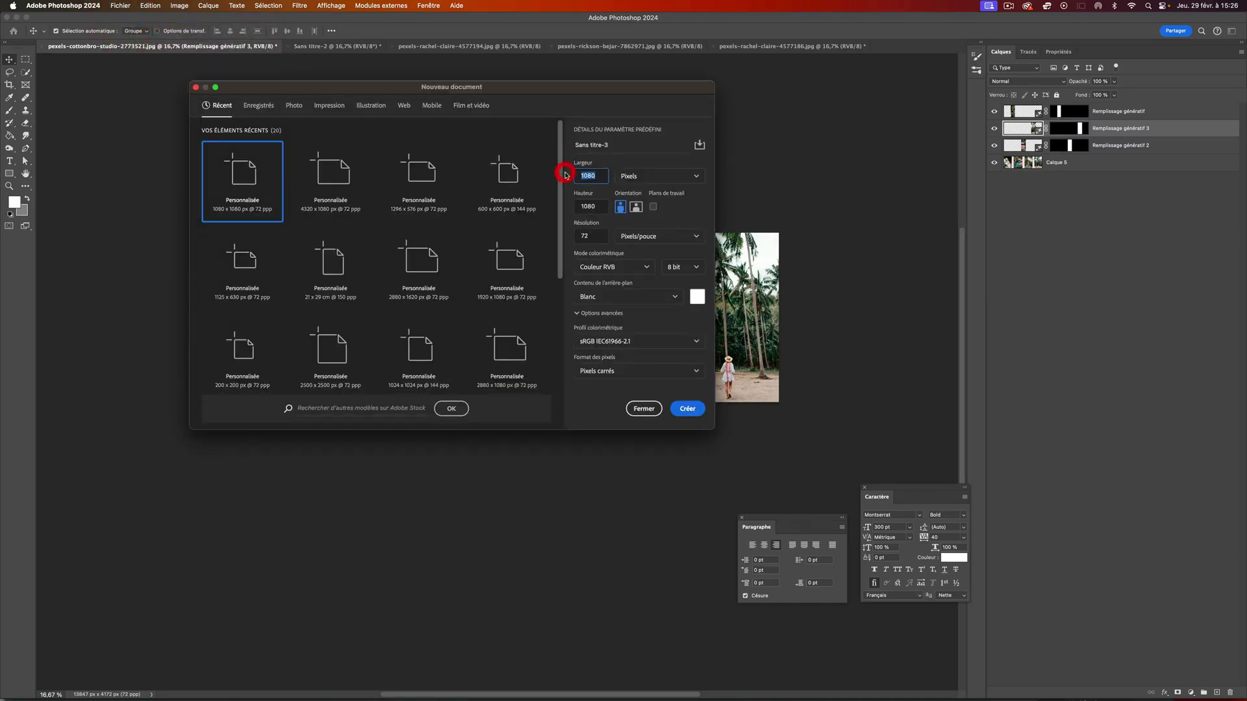
type("4320")
left_click(689, 408)
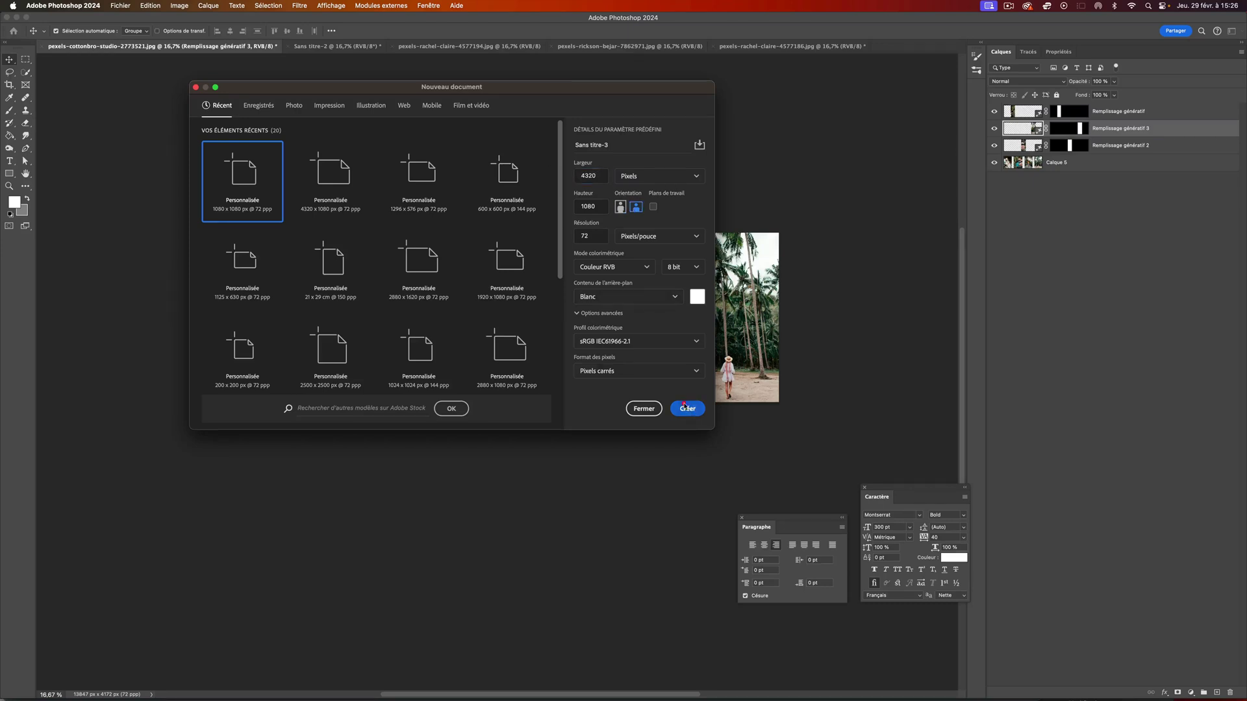
Step: Select Calque 5 and all three generative fill layers in the finished panorama document and merge them into one layer
left_click(296, 47)
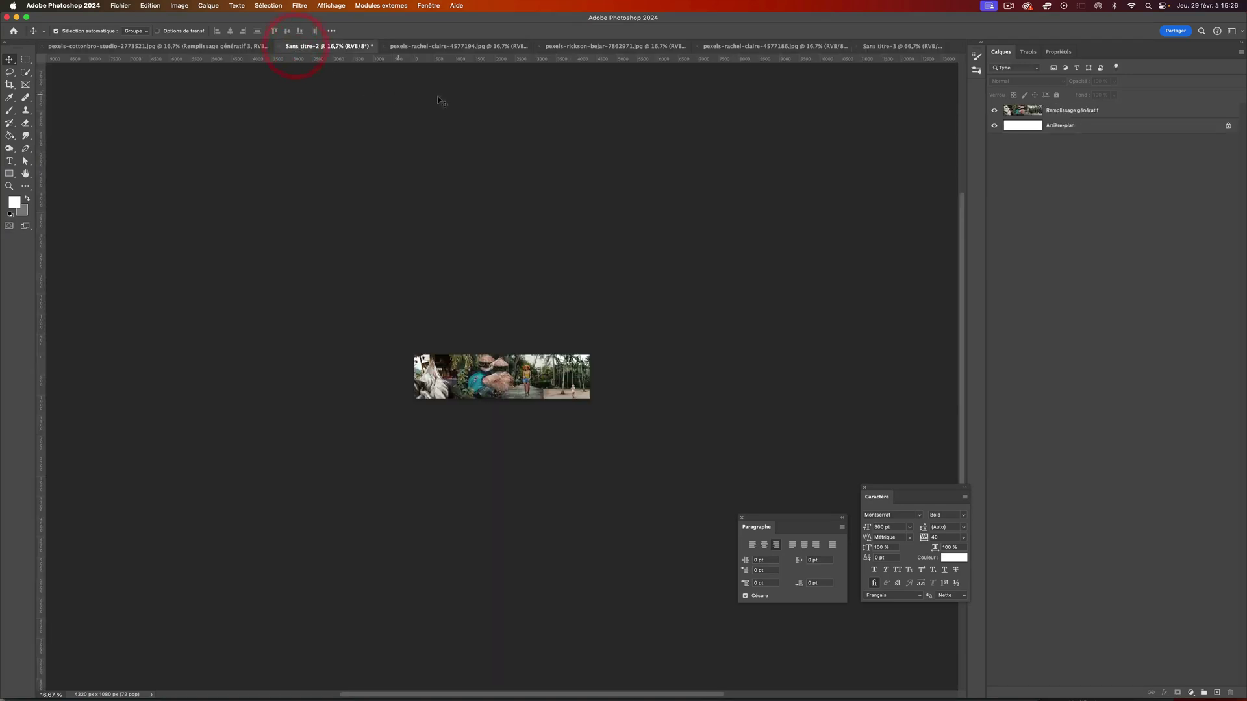
left_click(186, 48)
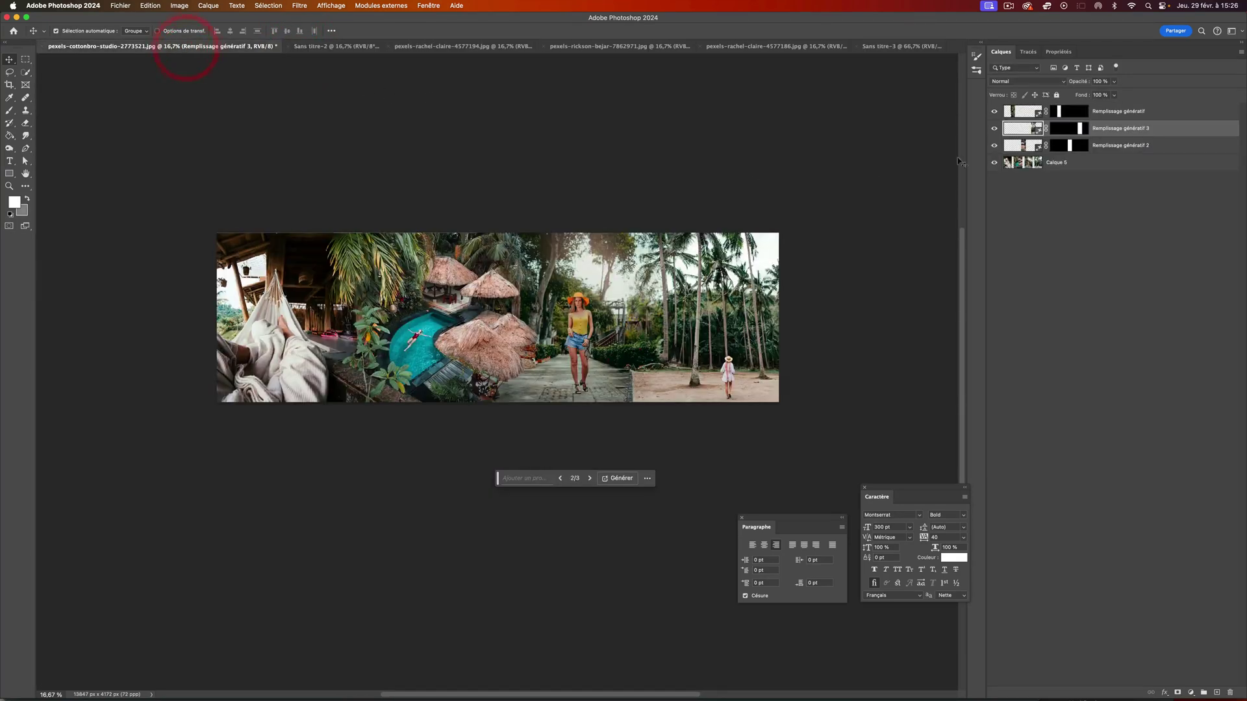
left_click(1112, 166)
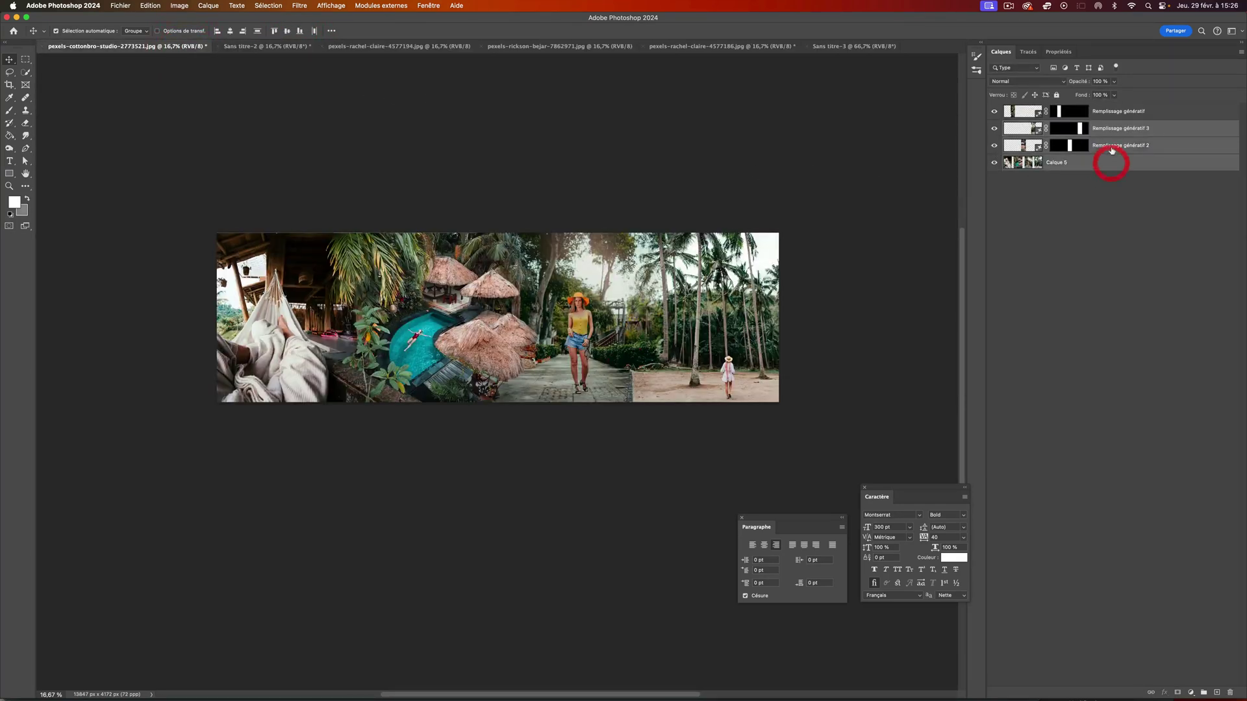
left_click(1163, 111, "shift")
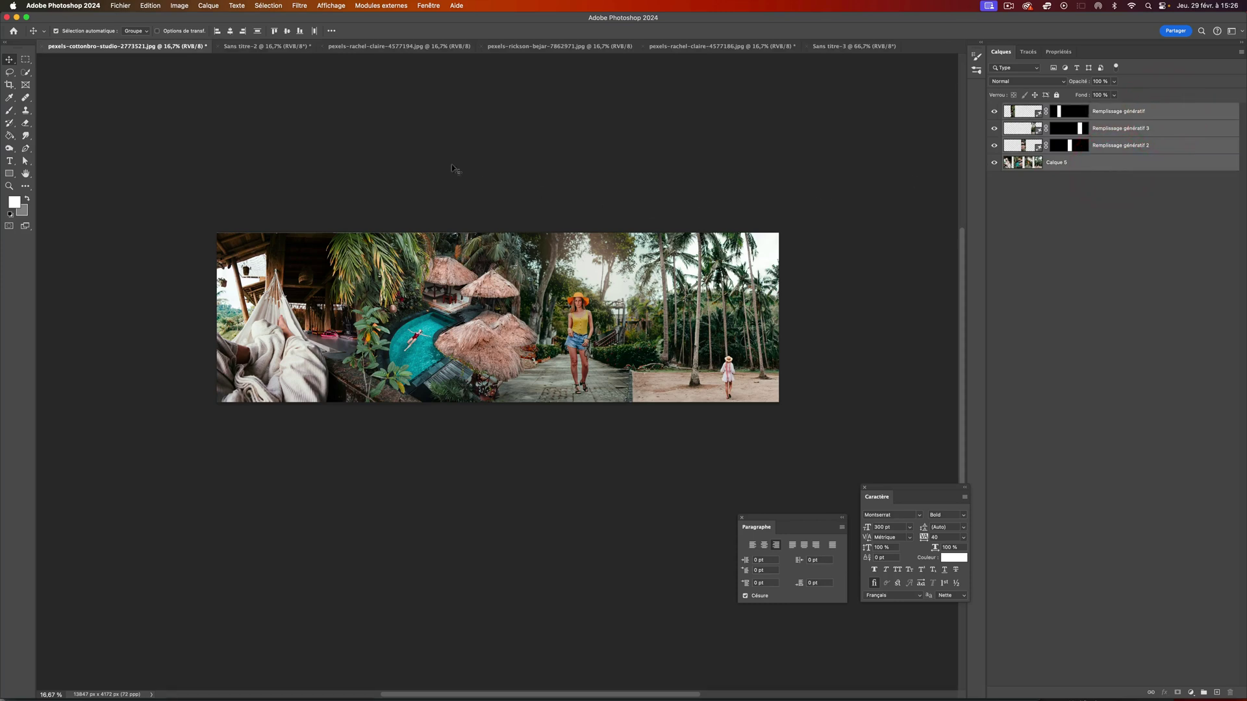
right_click(1102, 162)
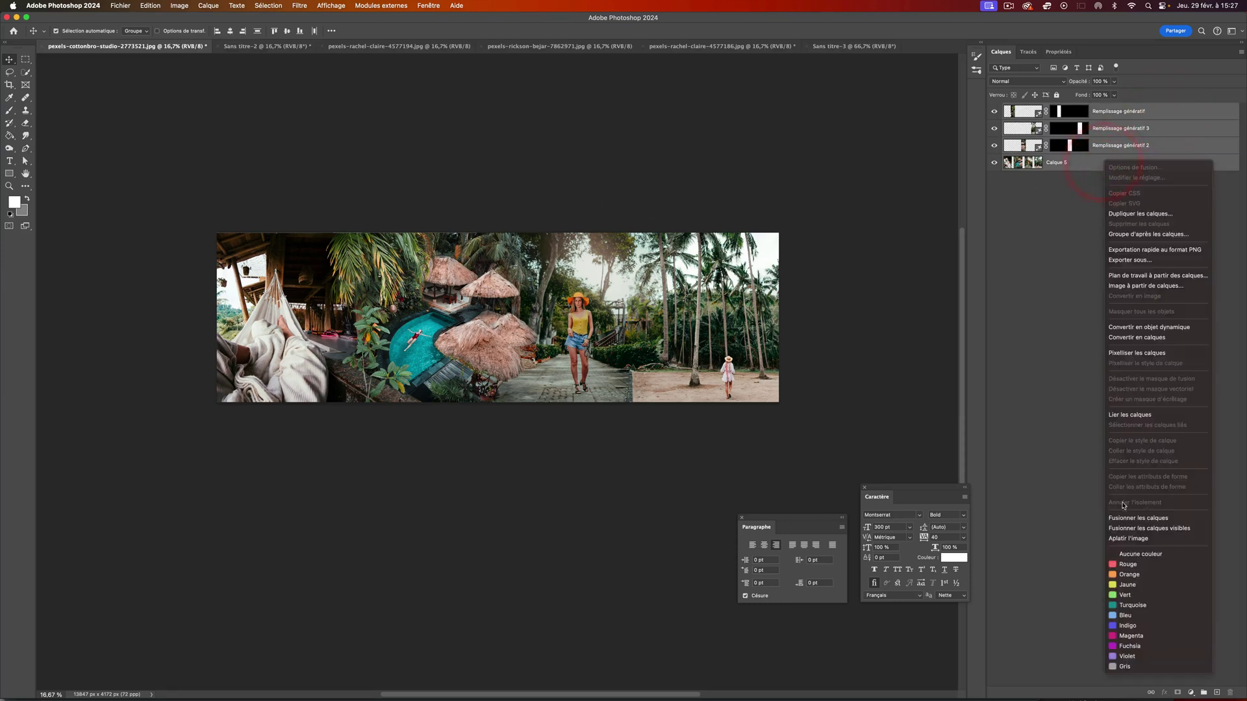
left_click(1138, 518)
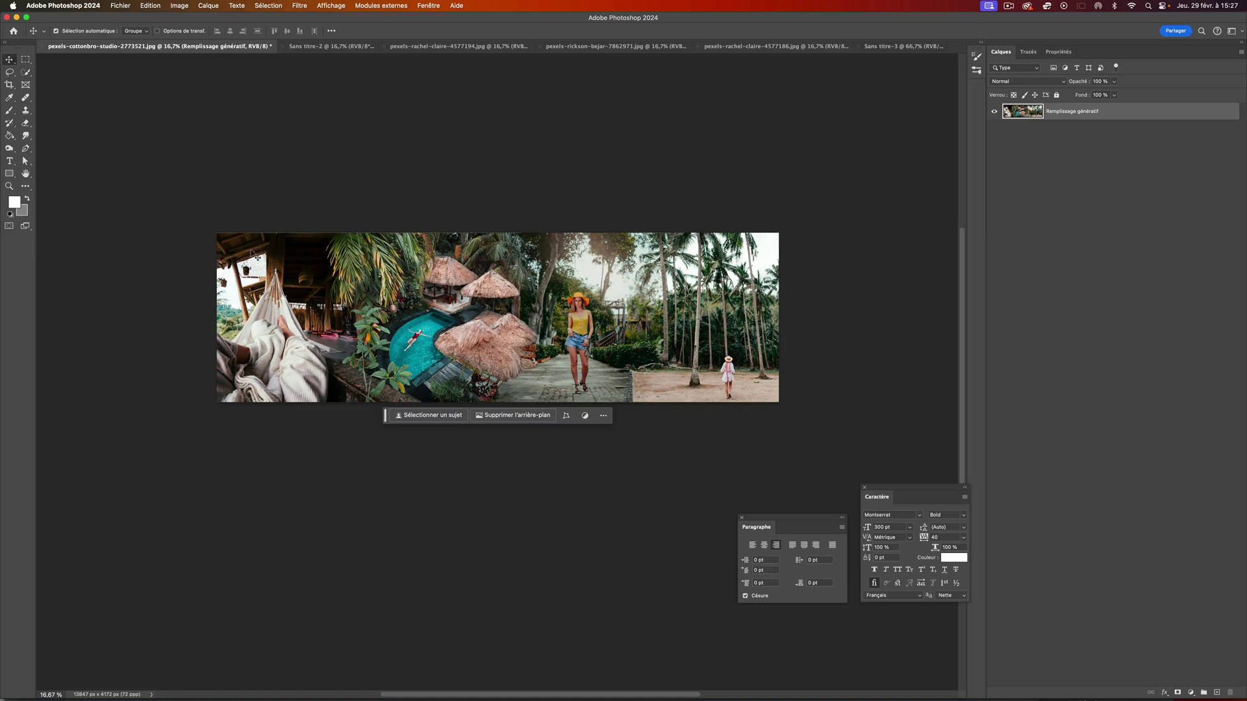
Step: Copy the merged panorama layer into the new Sans titre-3 document
left_click_drag(260, 254, 323, 340)
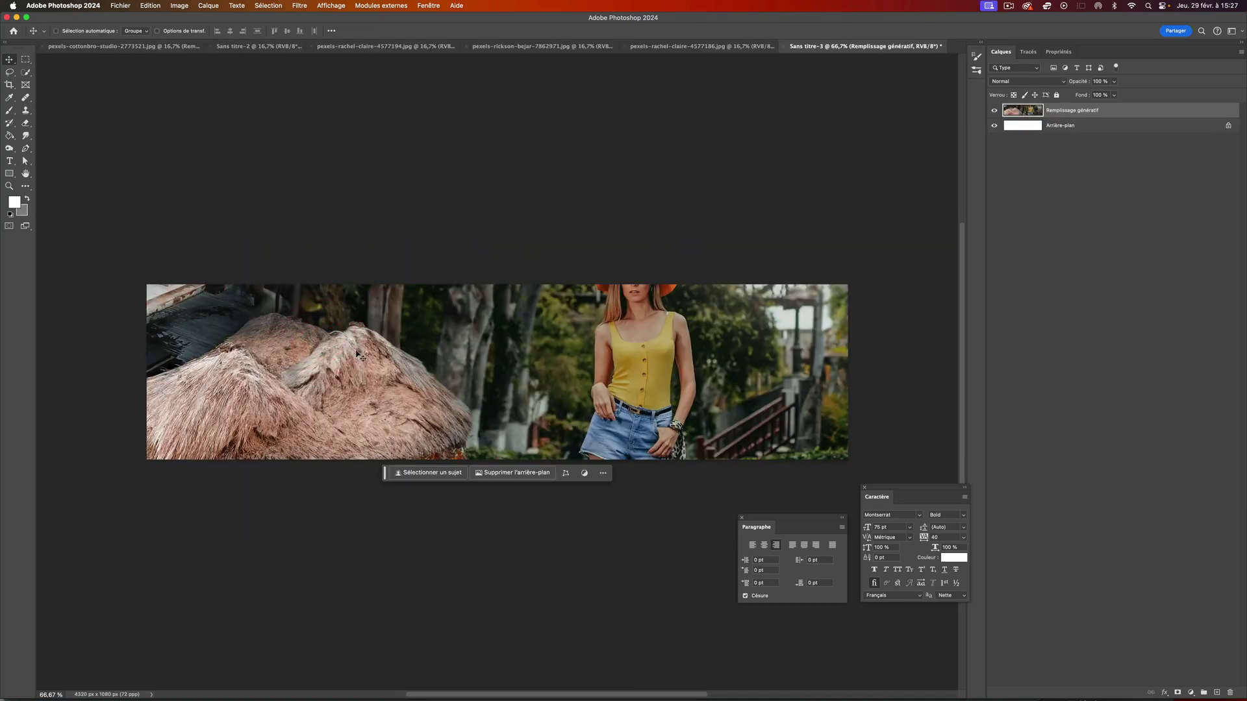
Step: Scale the panorama layer proportionally to about 31.2% and position it so it fills the full width and height of the canvas
key("super+t")
left_click_drag(656, 318, 465, 350)
left_click_drag(766, 312, 550, 326)
left_click_drag(582, 247, 830, 202)
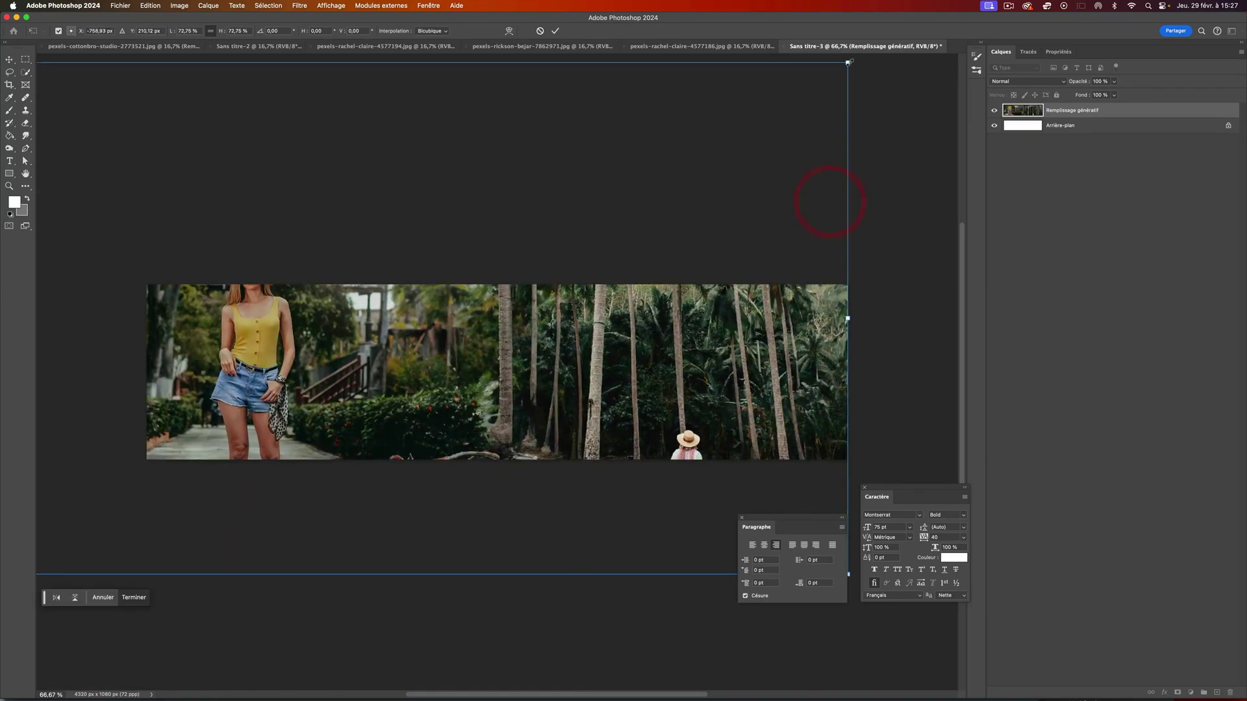
left_click_drag(848, 63, 821, 363)
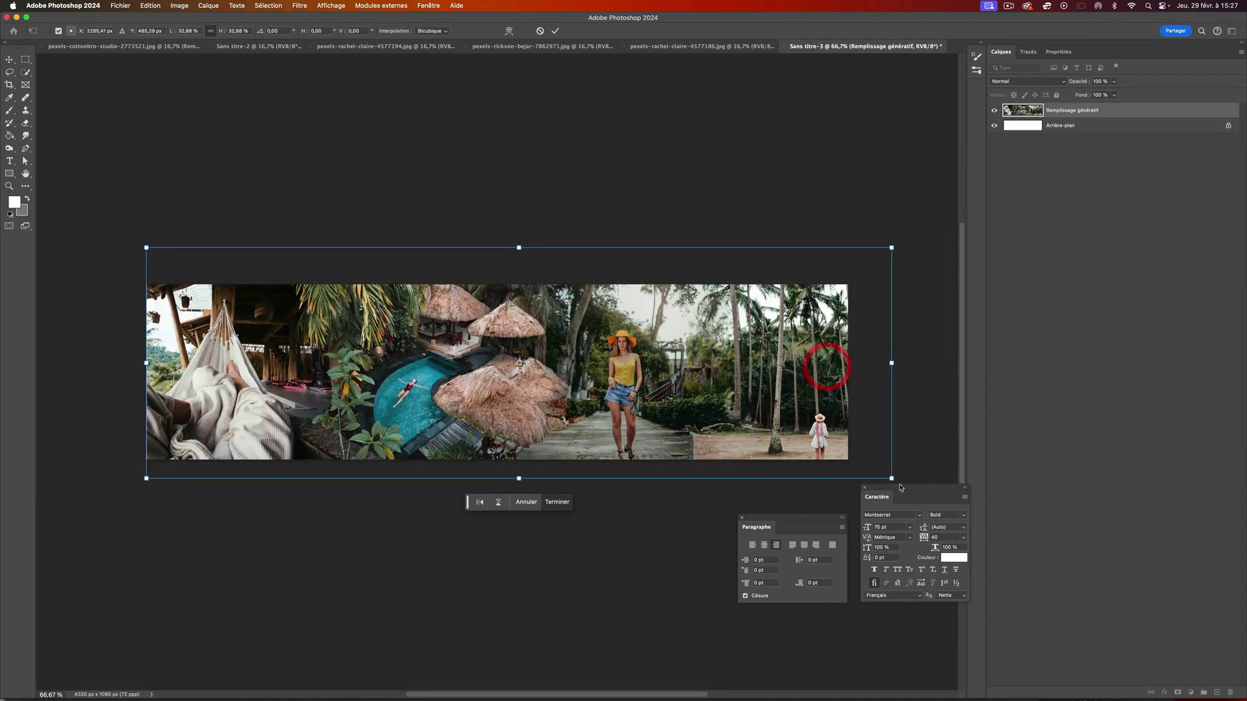
left_click_drag(892, 479, 715, 420)
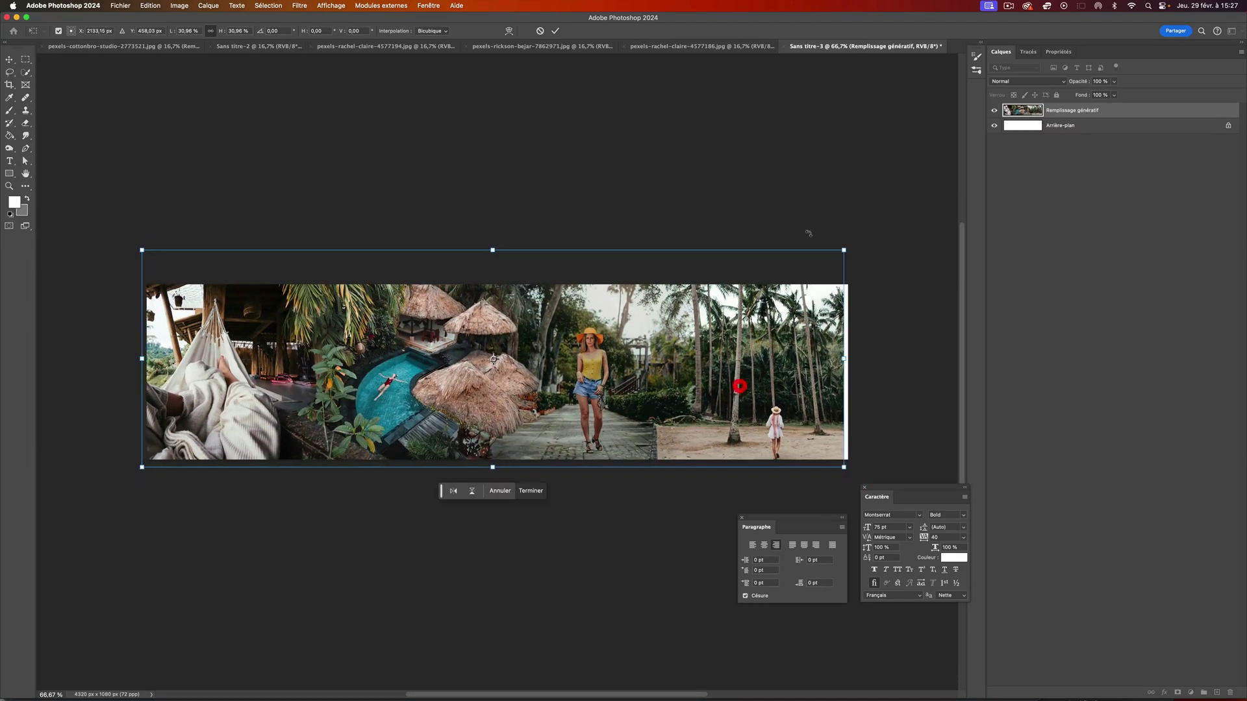
left_click_drag(843, 250, 849, 248)
key("Return")
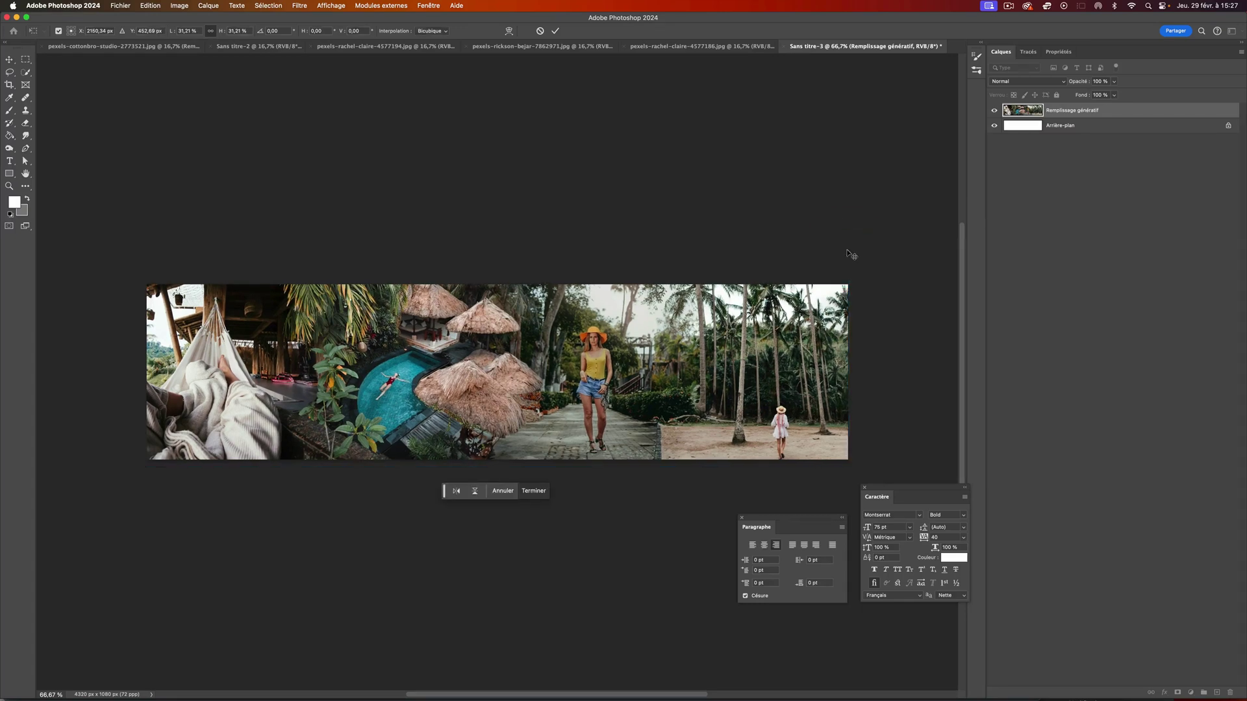
Step: Show the rulers and place three vertical guides at about 1180, 2160 and 3240 px to divide the panorama into four slides
left_click(426, 6)
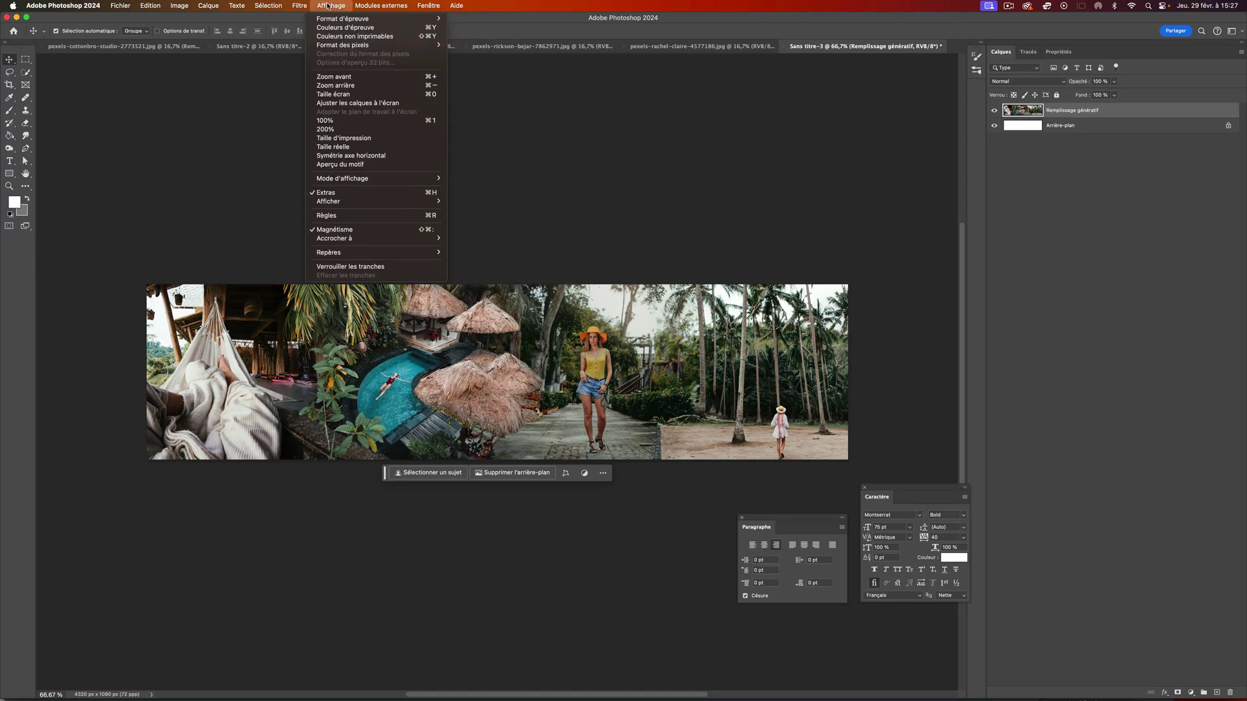
left_click(393, 214)
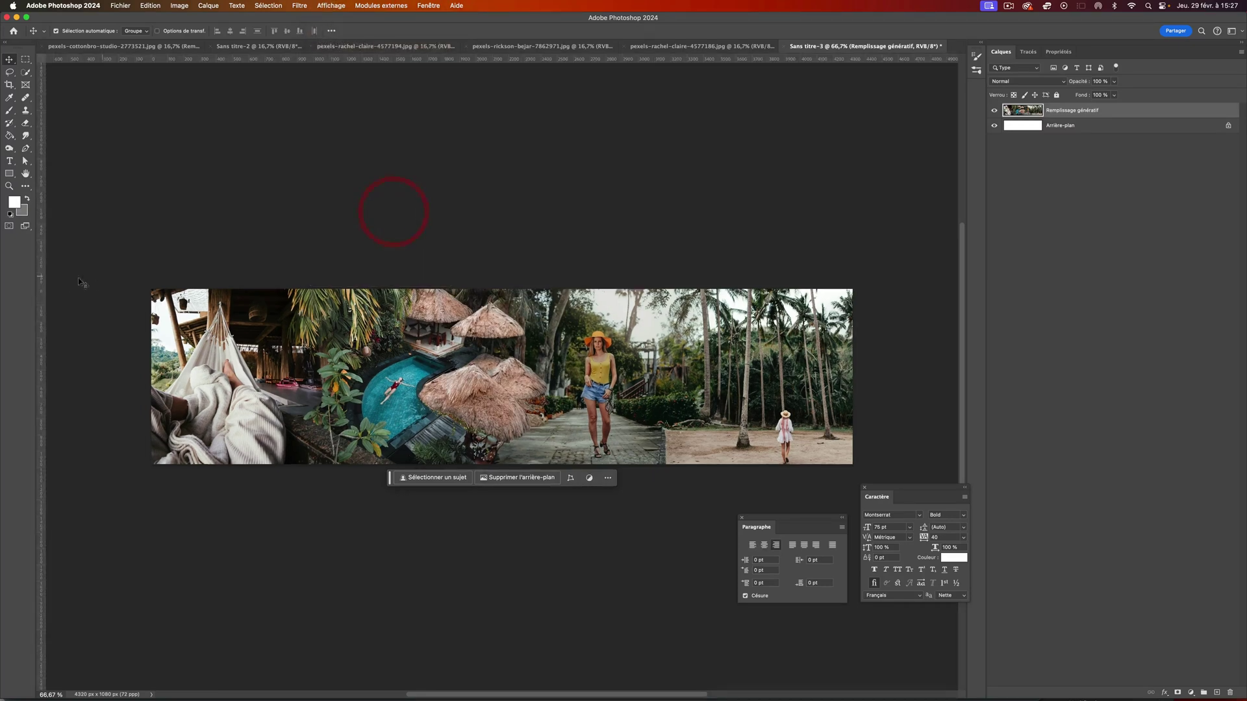
left_click_drag(41, 291, 343, 292)
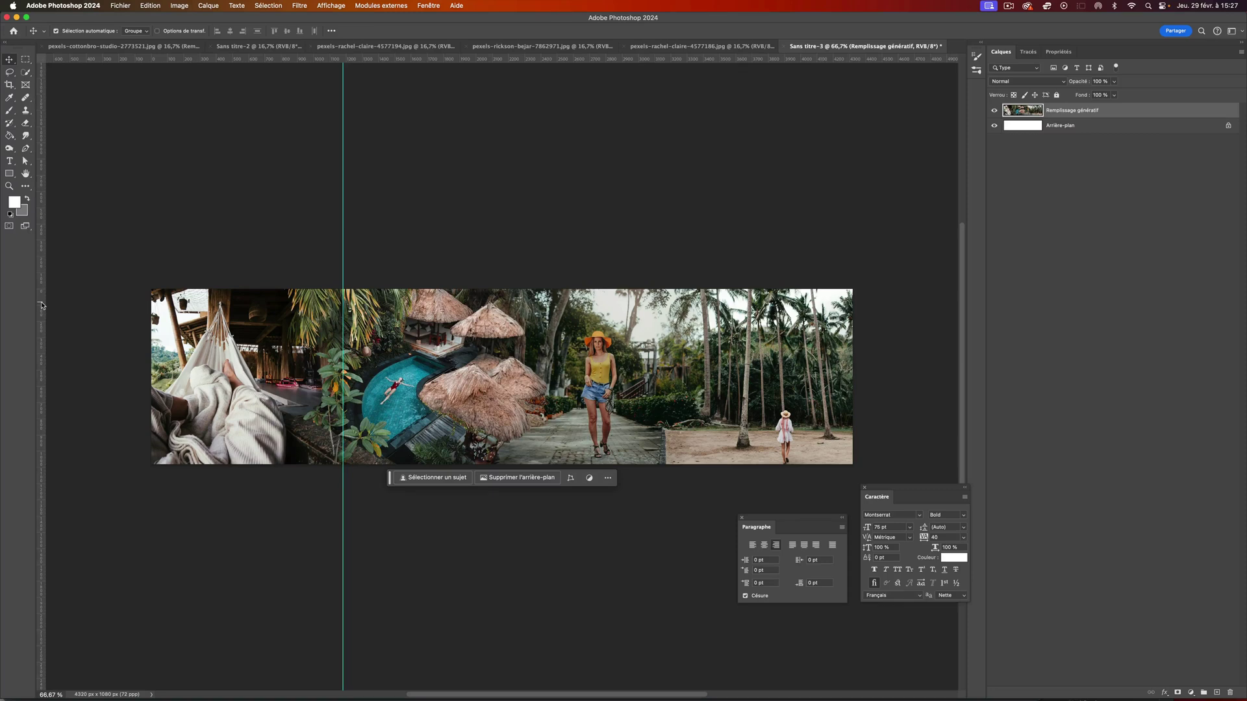
left_click_drag(41, 305, 501, 287)
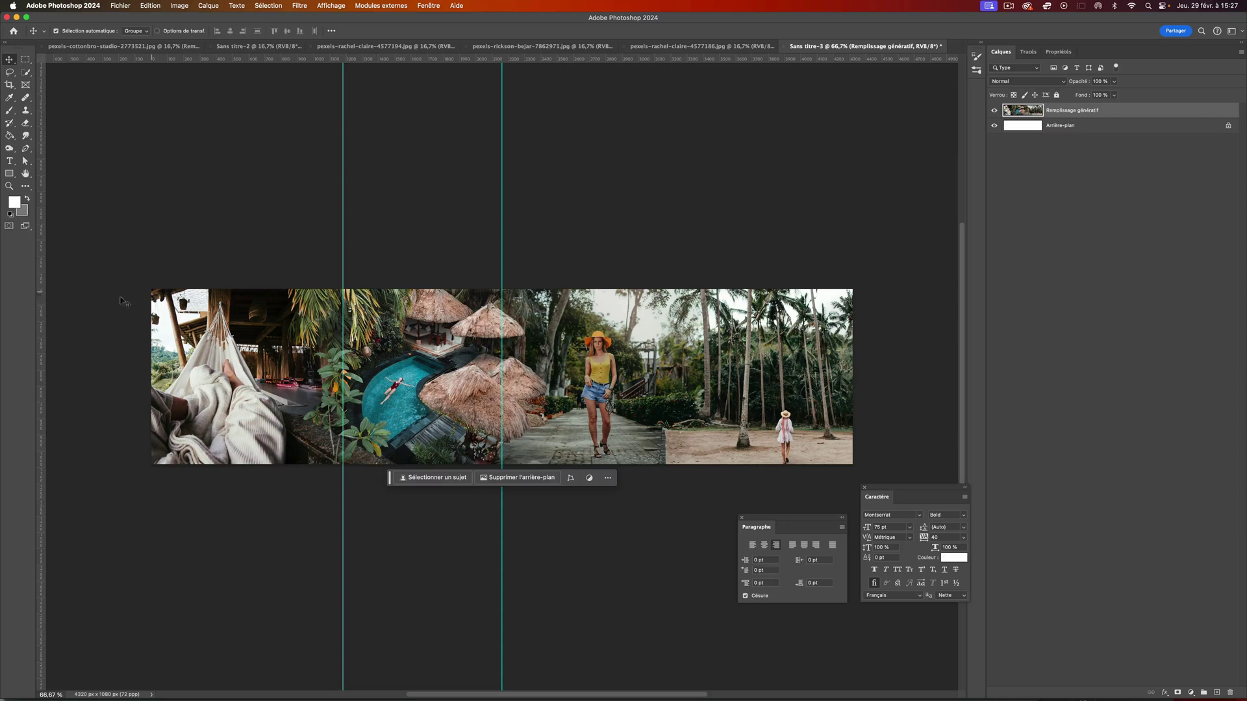
left_click_drag(43, 311, 678, 278)
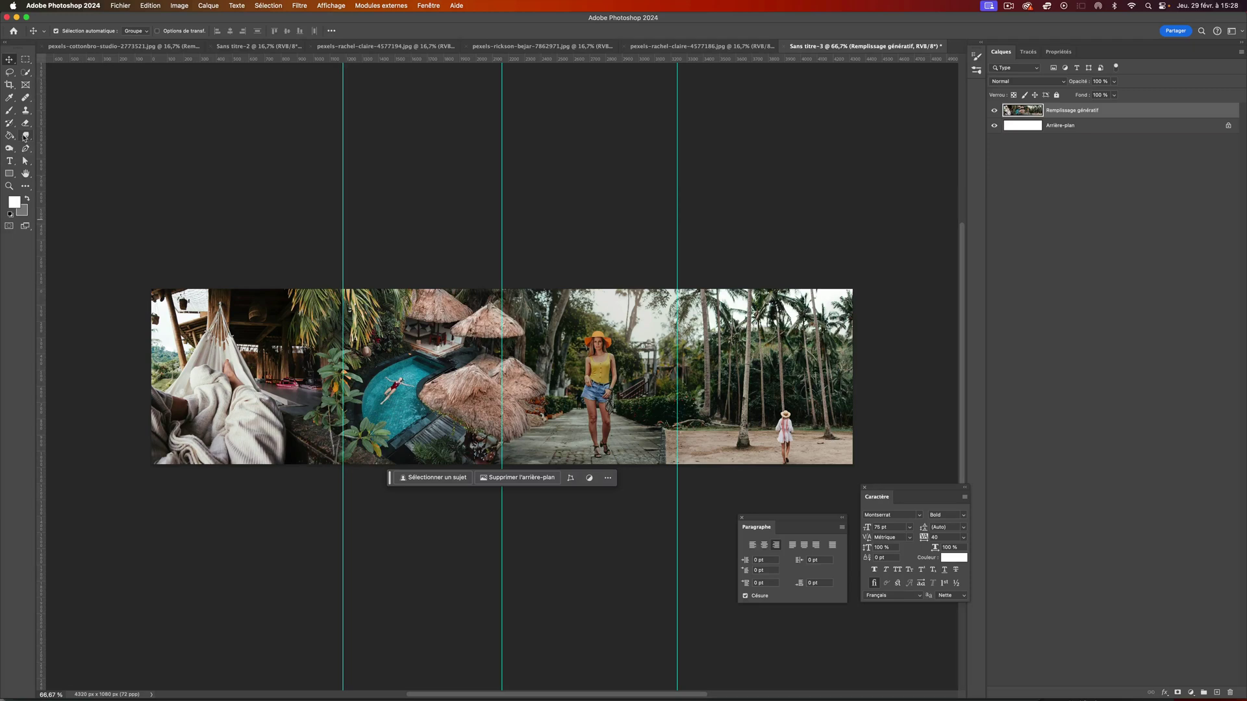
Step: Crop the document to the first slide, about 1180 px wide up to the first guide, and preview its JPEG export for the web without saving
left_click(10, 85)
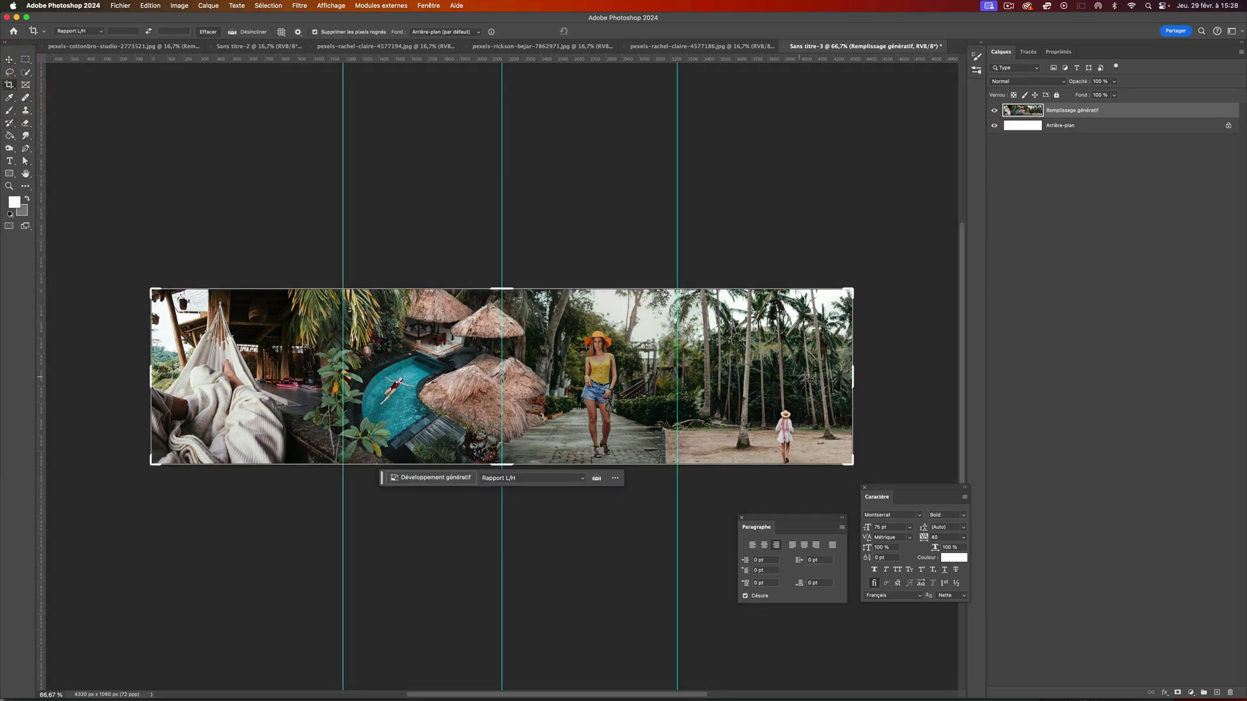
left_click_drag(855, 378, 602, 396)
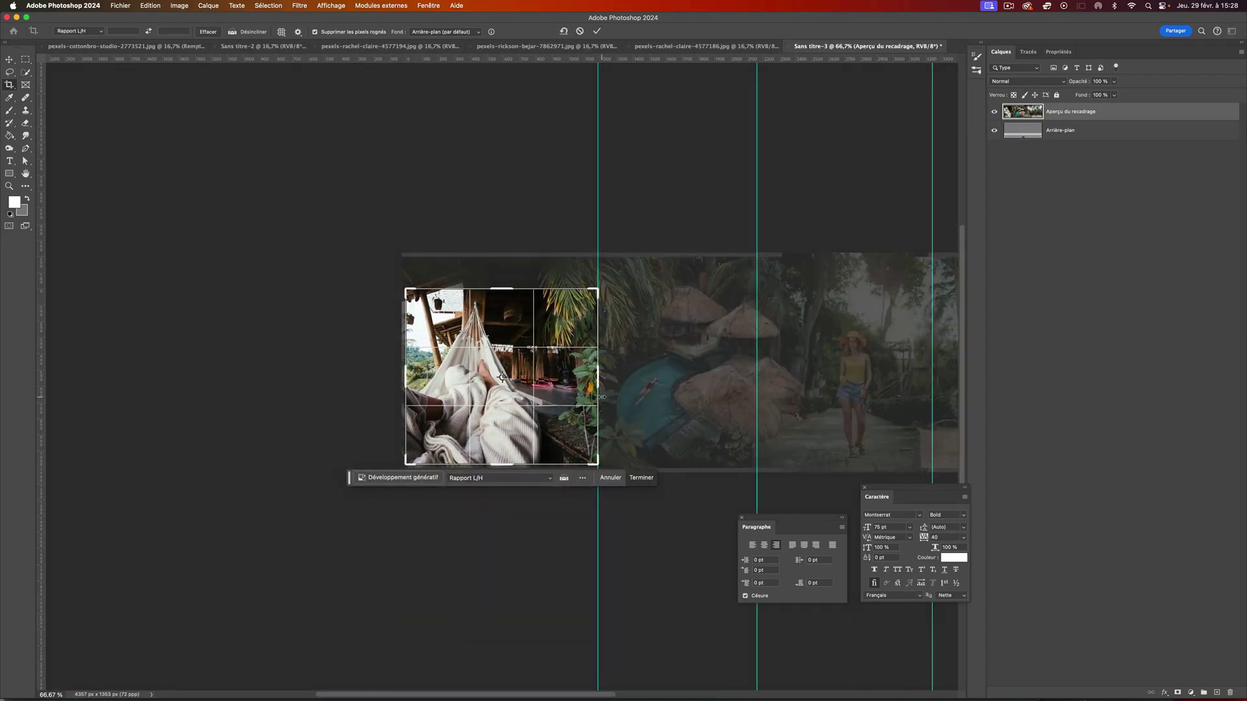
key("Return")
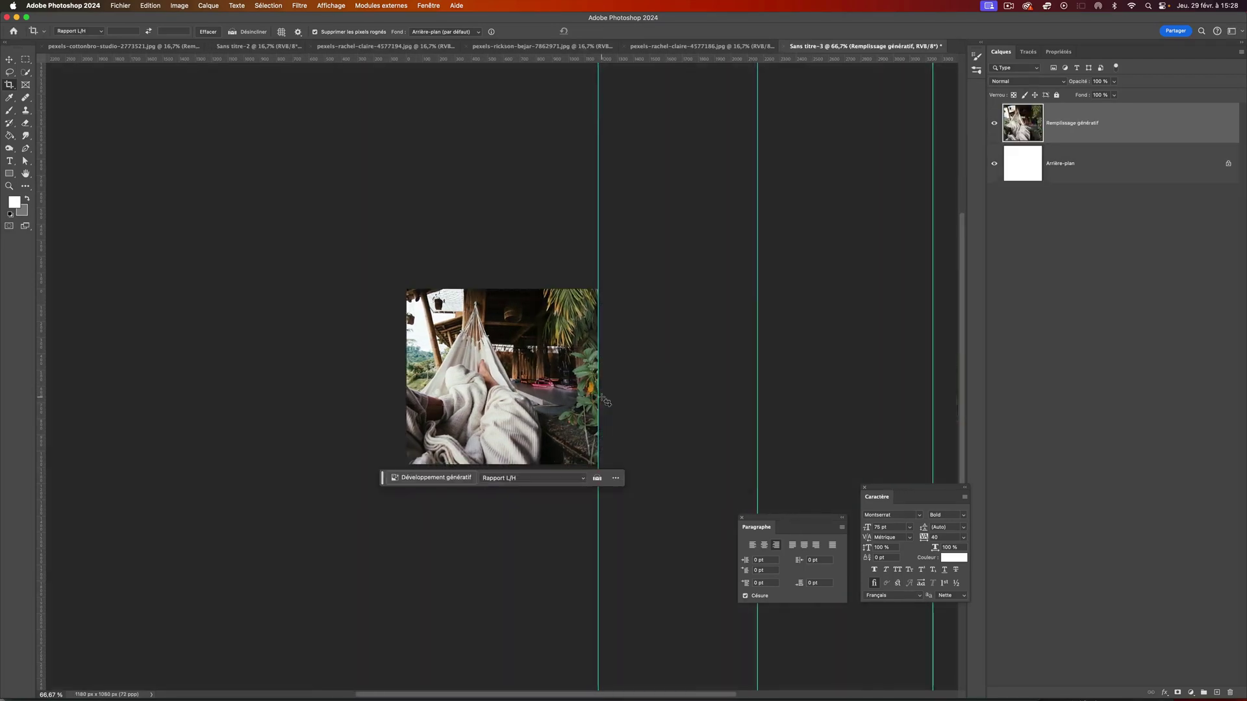
key("super+alt+shift+s")
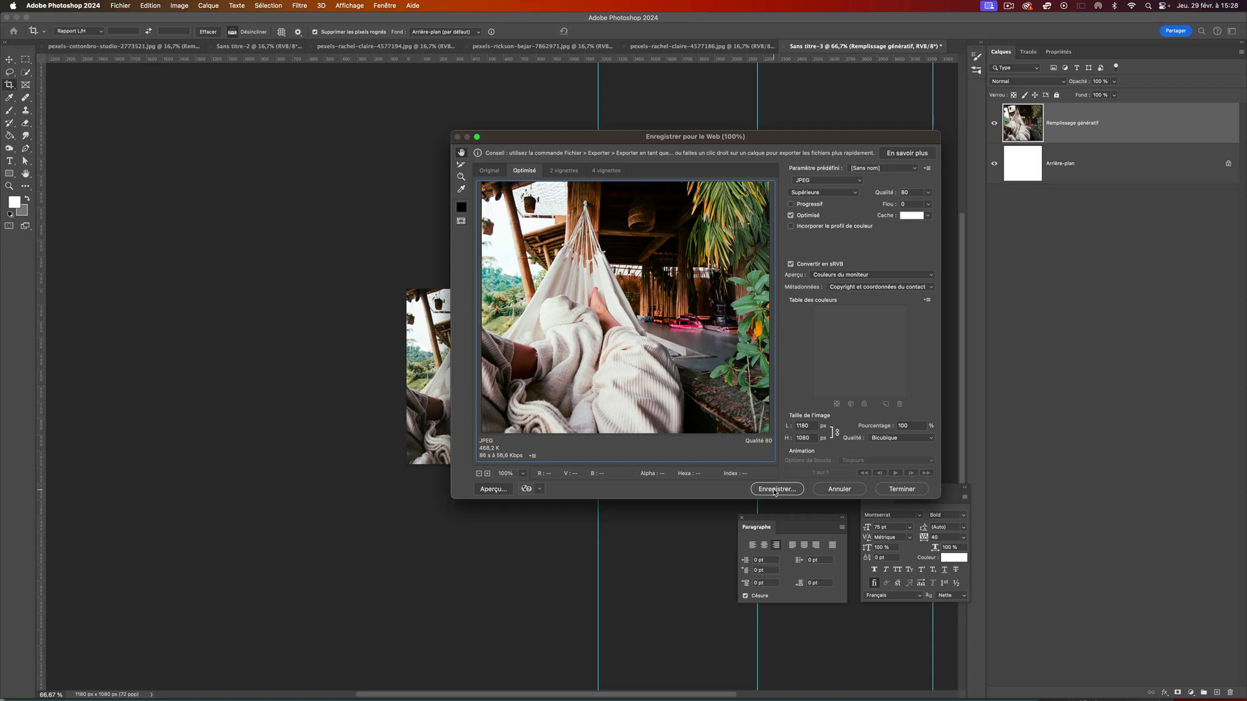
left_click(832, 489)
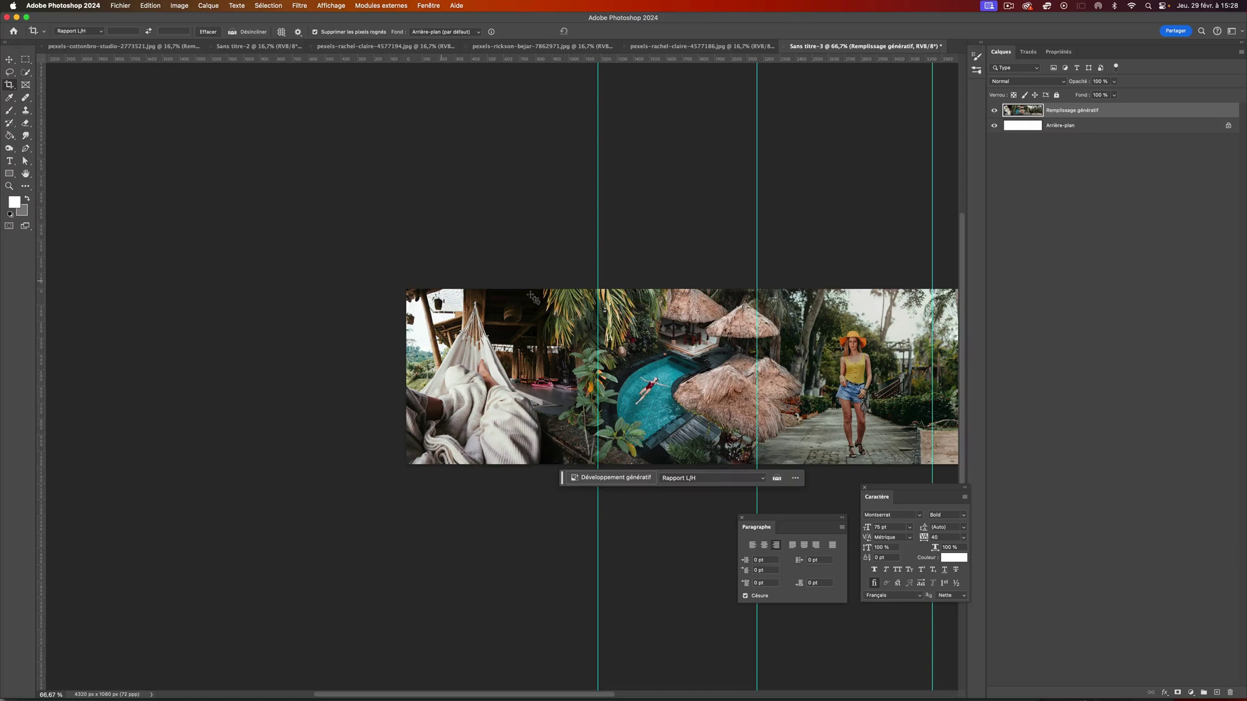
Step: Crop the panorama to the second slide between the first and second guides, about 980 px wide, and undo the crop
left_click(9, 84)
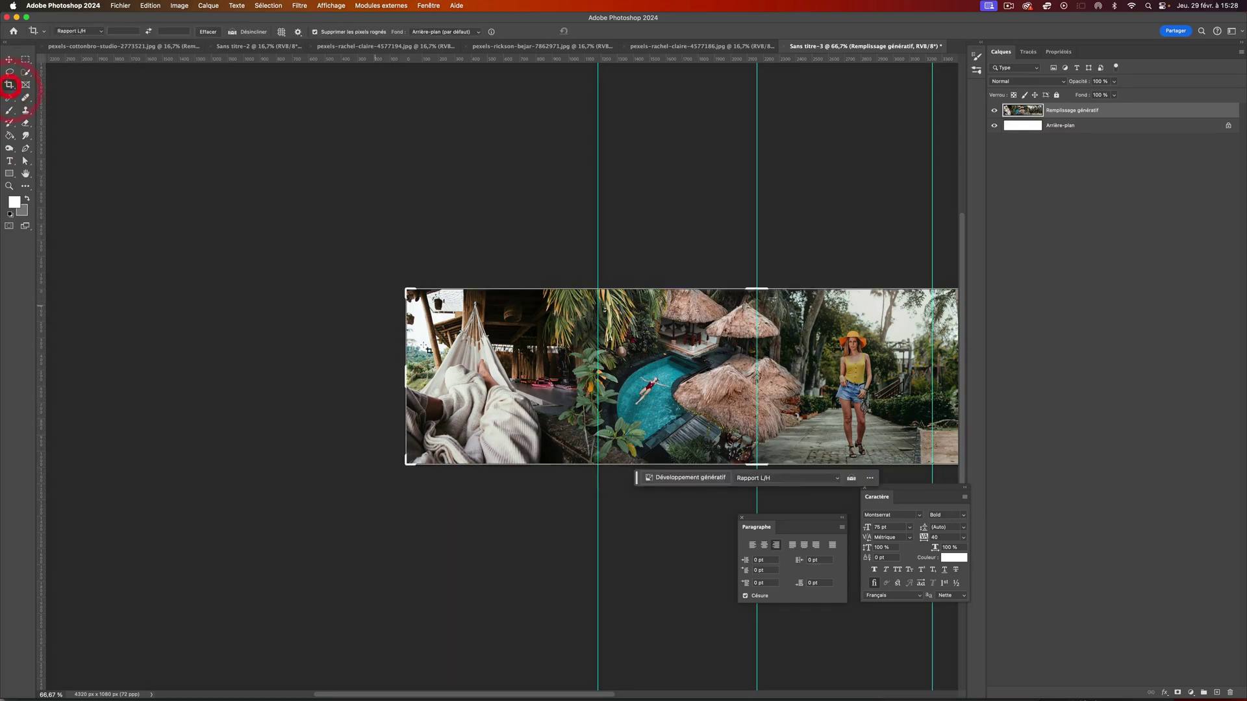
left_click_drag(400, 374, 499, 380)
left_click_drag(810, 384, 636, 387)
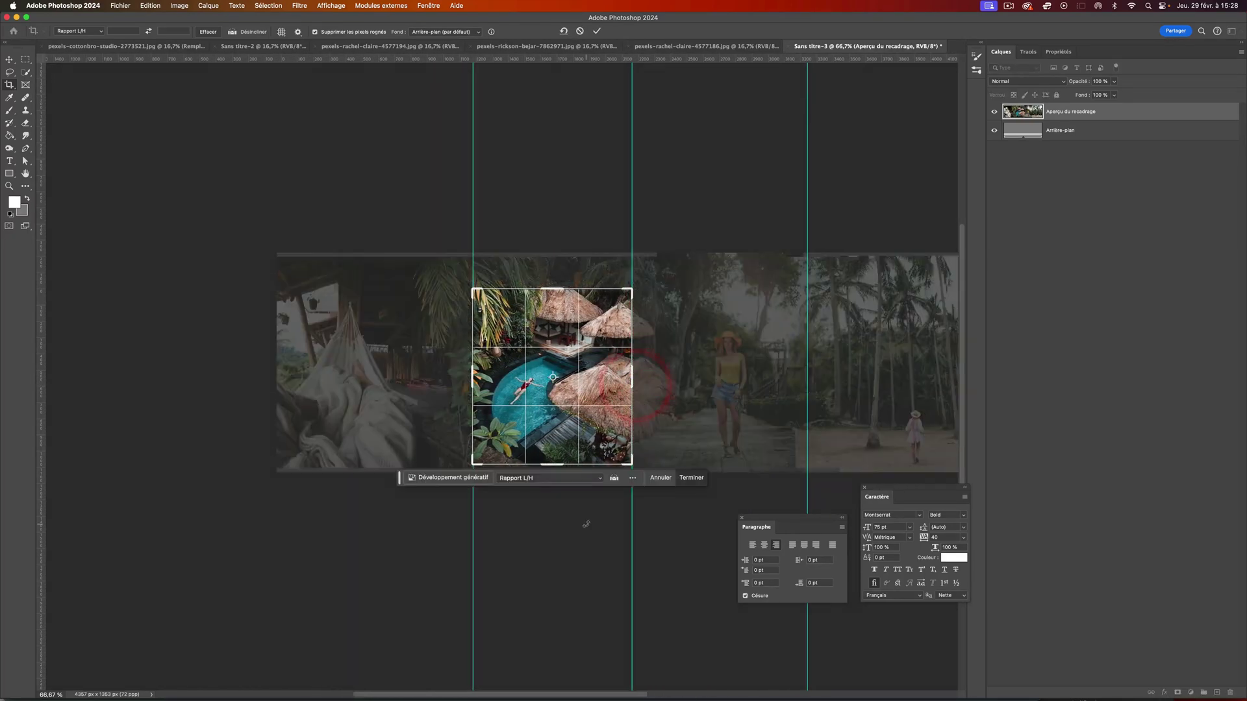
key("Return")
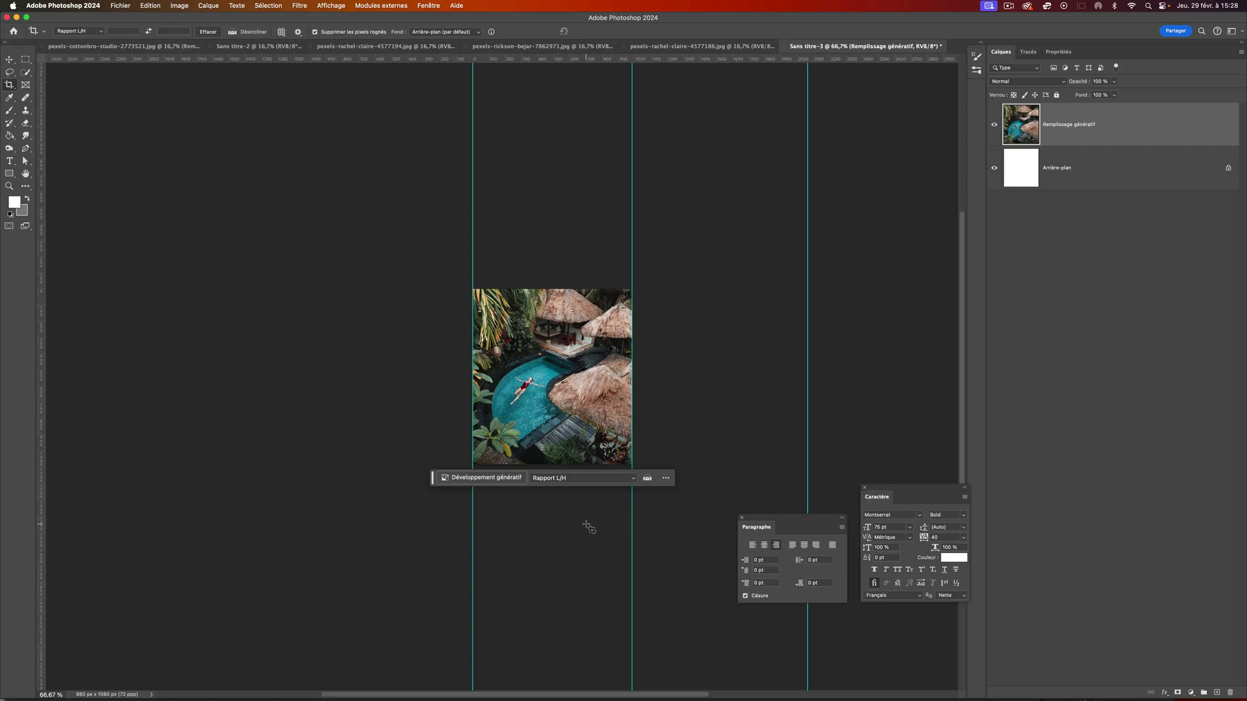
key("super+z")
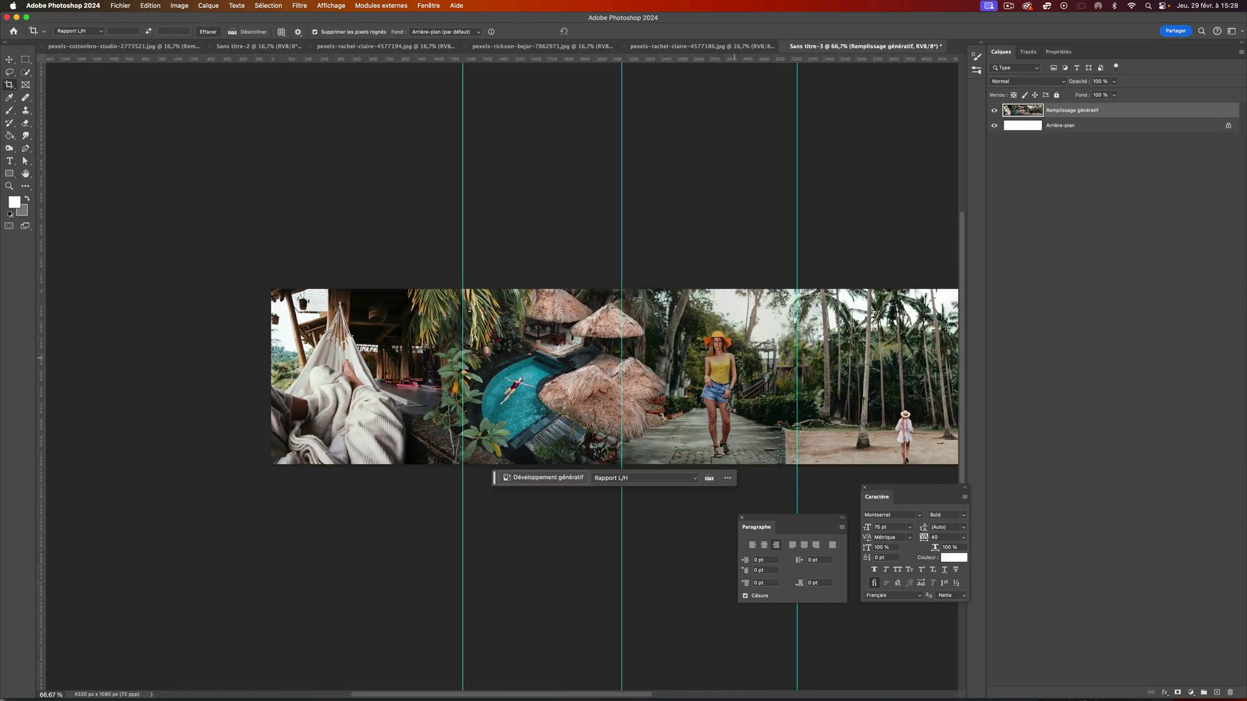
scroll(739, 364, "right", 3)
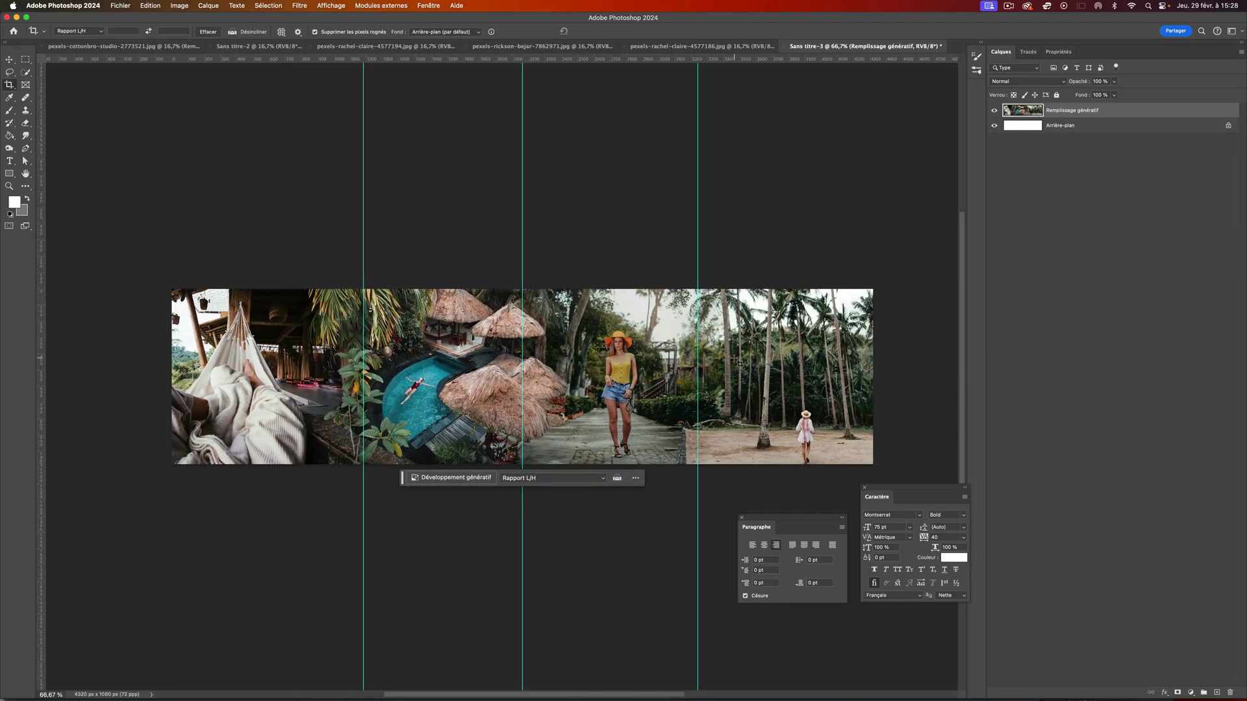